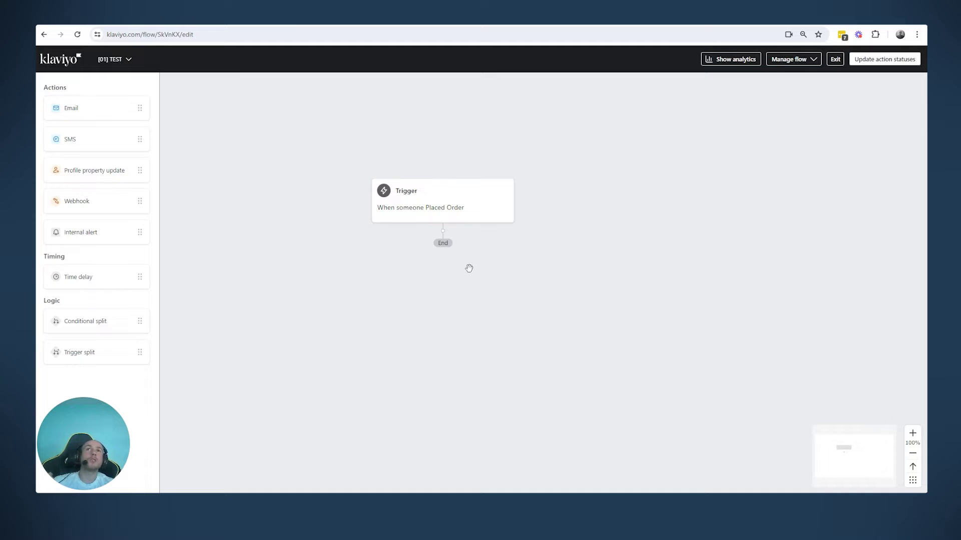
Add an email after the Placed Order trigger and build its content from the "Mother's Day - Sale" library template.
{"action": "left_click", "coordinate": [456, 223]}
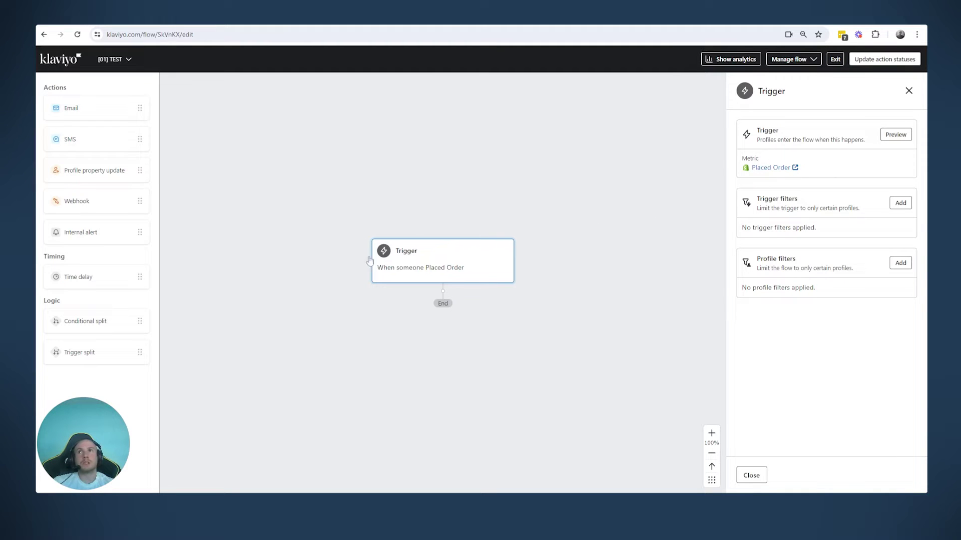
{"action": "left_click_drag", "start_coordinate": [88, 108], "coordinate": [395, 281]}
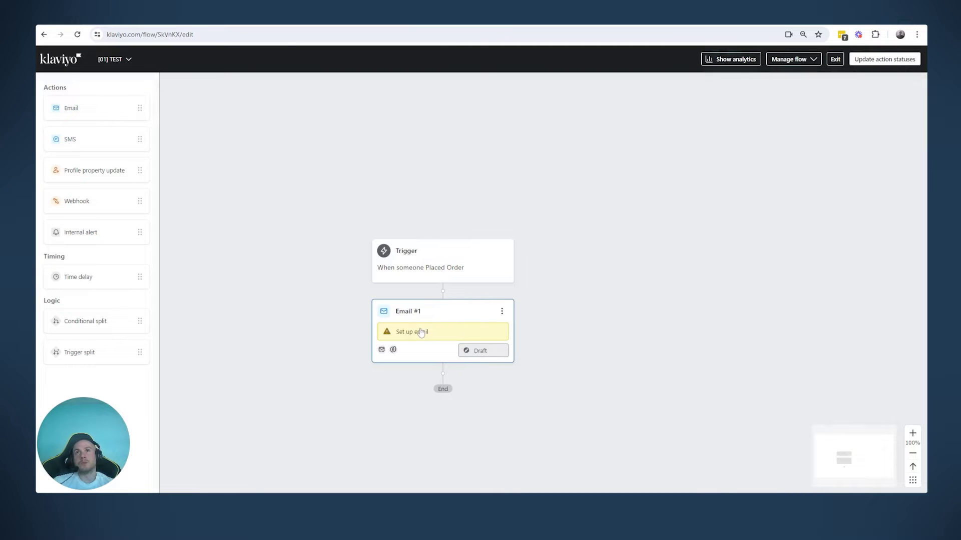
{"action": "left_click", "coordinate": [432, 330]}
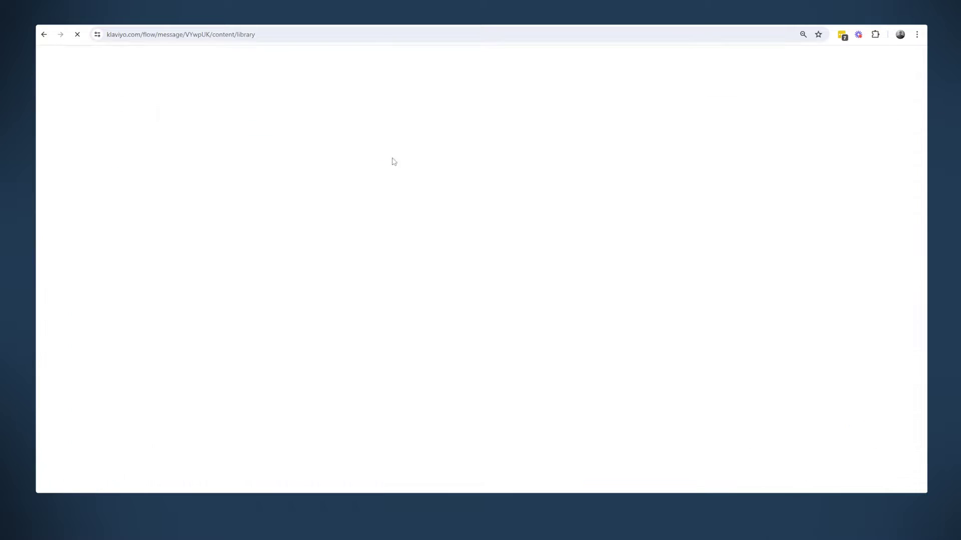
{"action": "scroll", "coordinate": [340, 235], "scroll_direction": "down", "scroll_amount": 1}
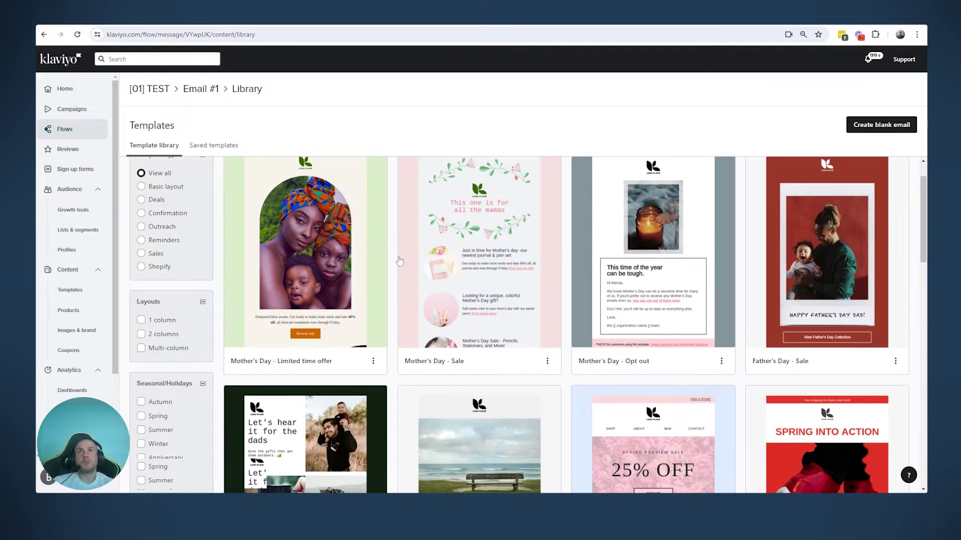
{"action": "left_click", "coordinate": [454, 240]}
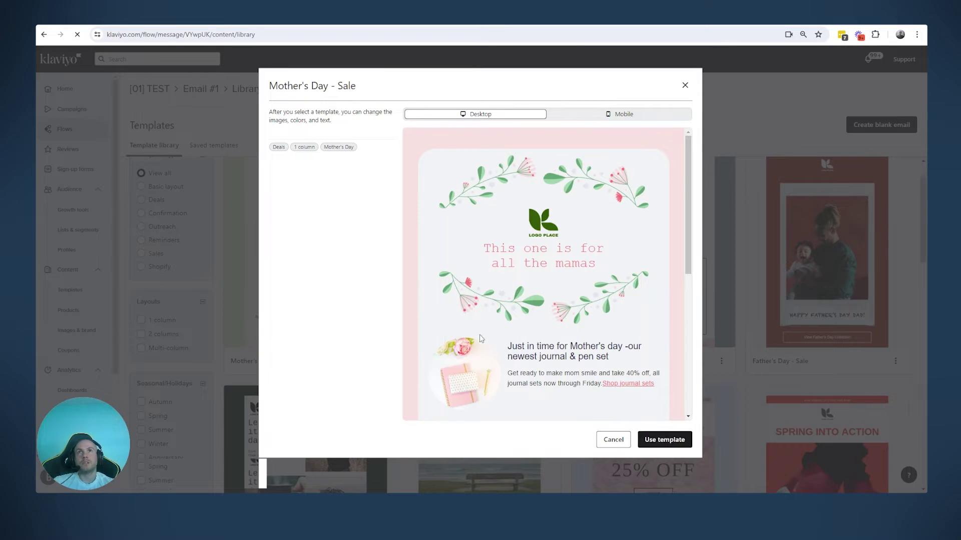
{"action": "left_click", "coordinate": [665, 440]}
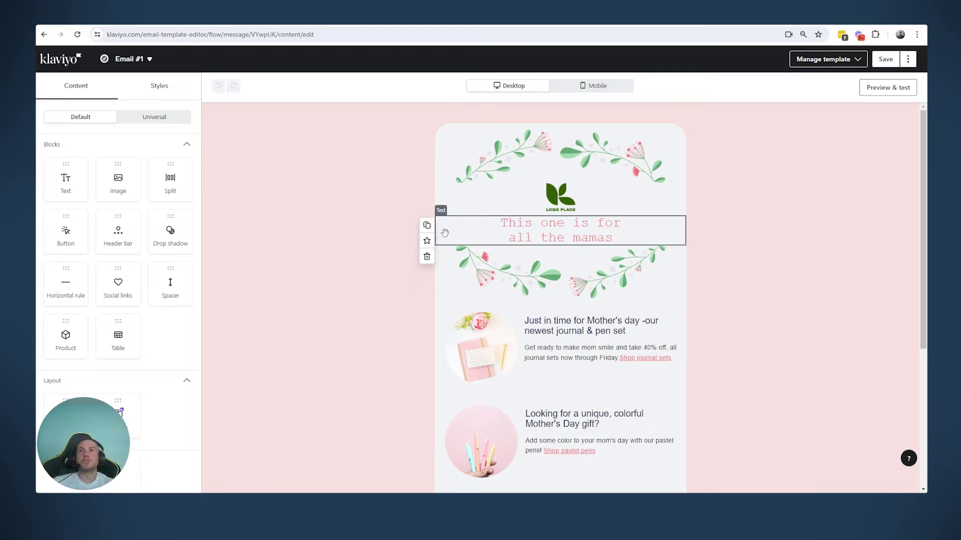
Insert a text block directly above the "Just in time for Mother's day" section.
{"action": "scroll", "coordinate": [558, 279], "scroll_direction": "down", "scroll_amount": 2}
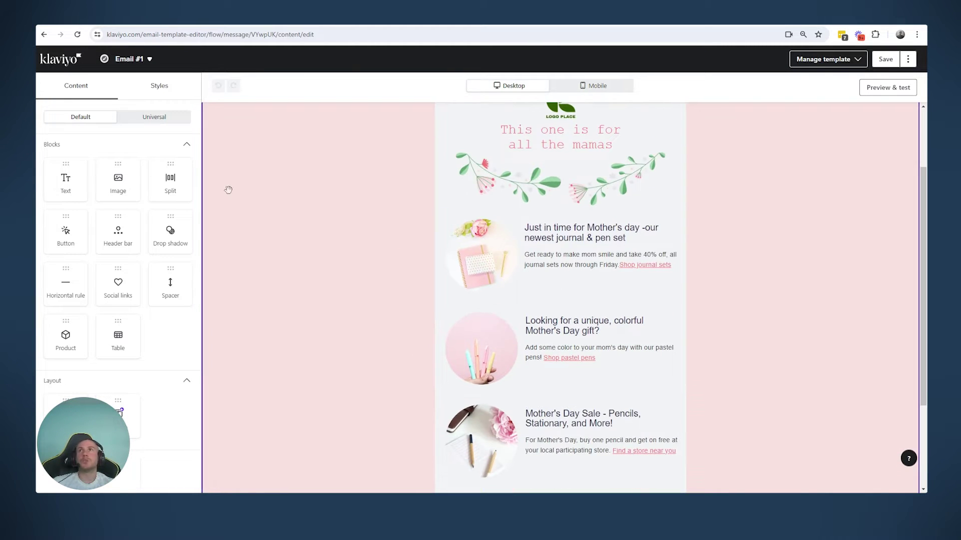
{"action": "left_click_drag", "start_coordinate": [271, 202], "coordinate": [548, 227]}
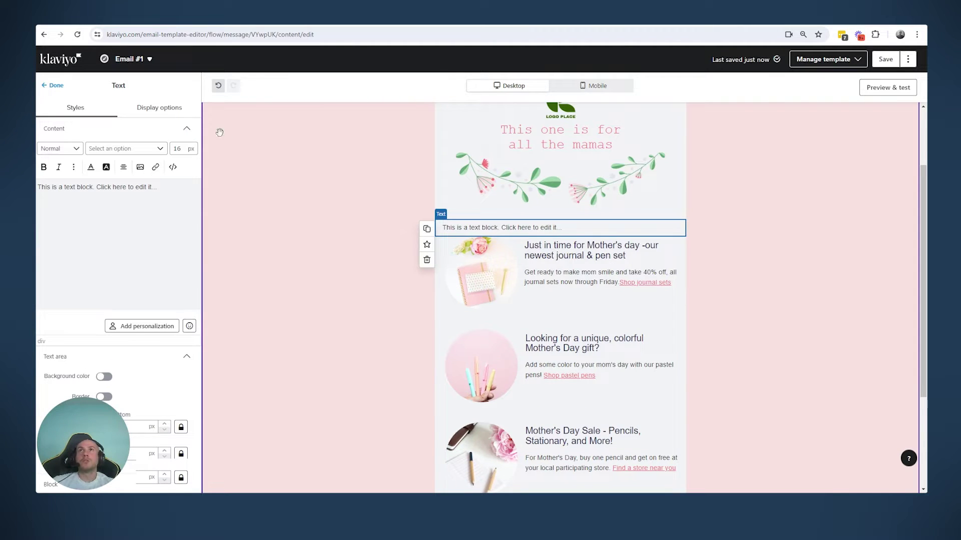
Reopen Email #1 for editing from its message content page and show it in preview mode.
{"action": "key", "text": "alt+Left"}
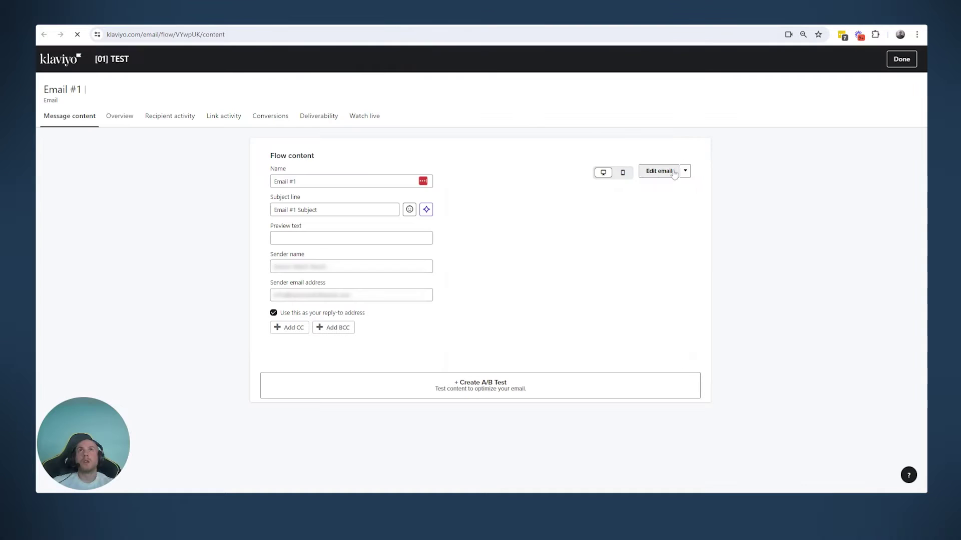
{"action": "left_click", "coordinate": [671, 173]}
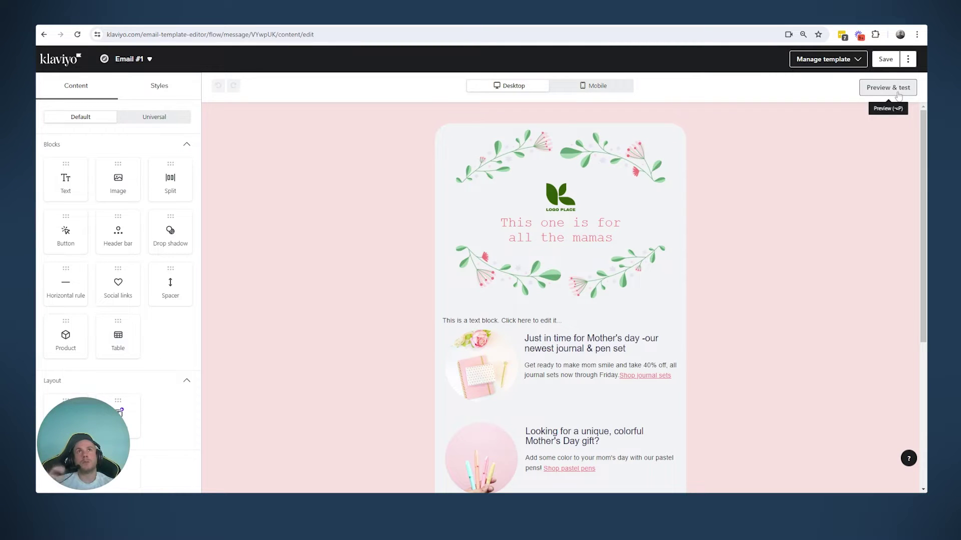
{"action": "left_click", "coordinate": [894, 92]}
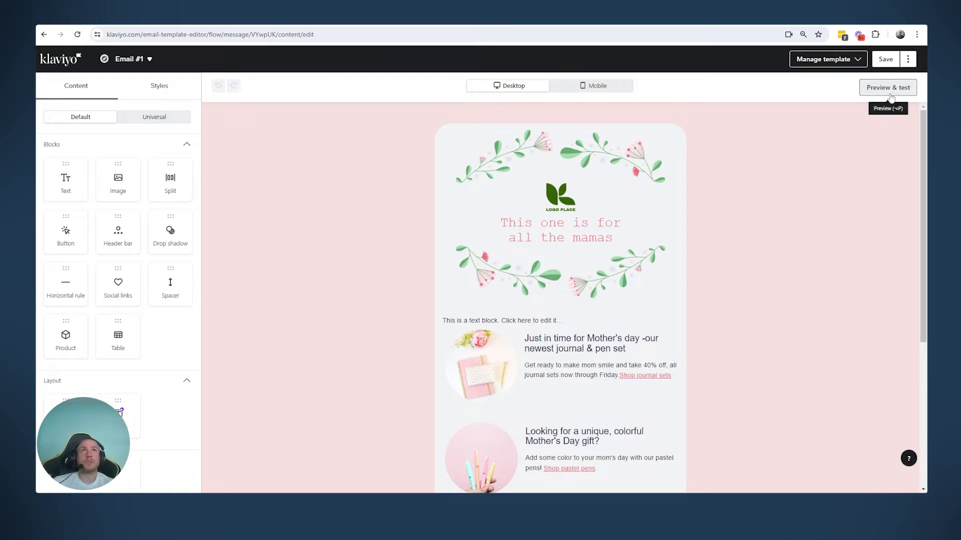
{"action": "left_click", "coordinate": [891, 95]}
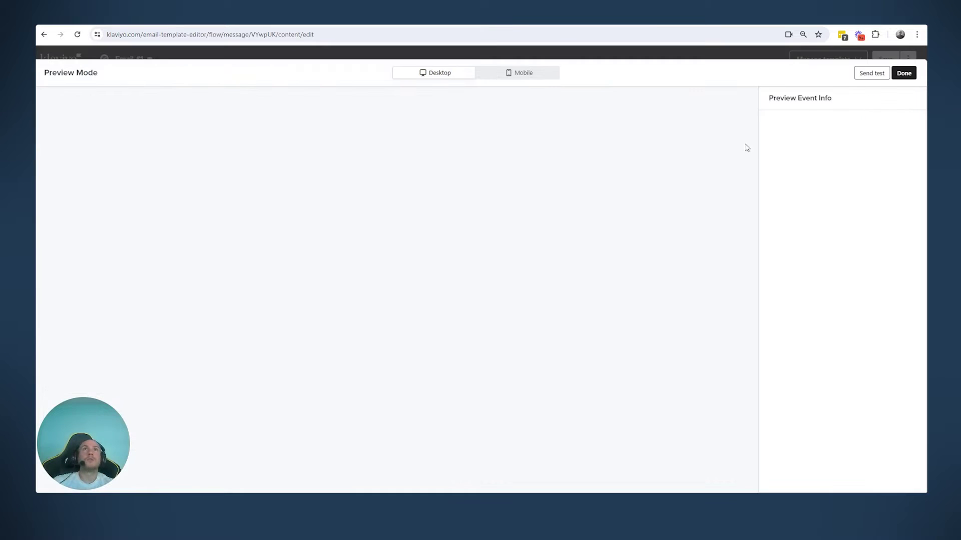
Examine the event properties of the previewed Placed Order event, including its line items, customer and address data.
{"action": "scroll", "coordinate": [826, 257], "scroll_direction": "down", "scroll_amount": 5}
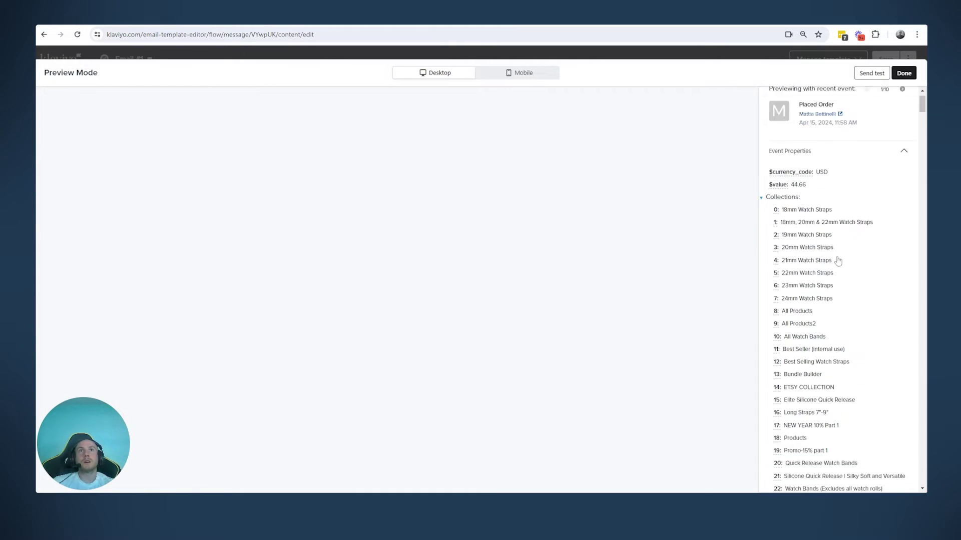
{"action": "scroll", "coordinate": [812, 255], "scroll_direction": "down", "scroll_amount": 10}
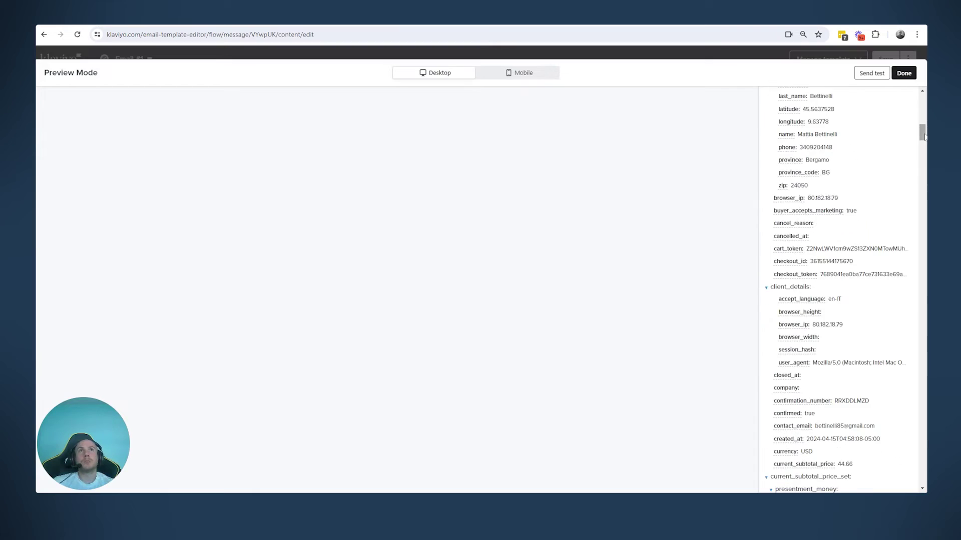
{"action": "scroll", "coordinate": [841, 289], "scroll_direction": "down", "scroll_amount": 15}
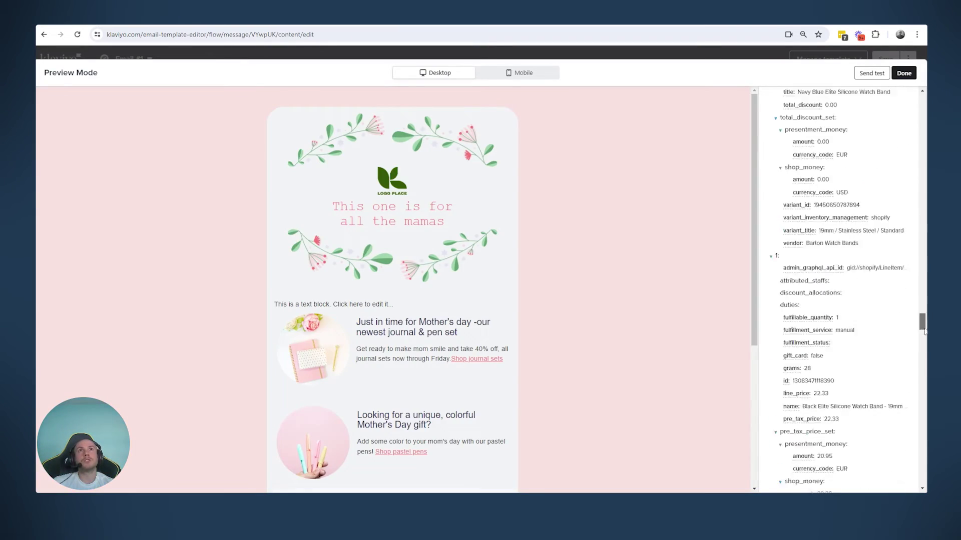
{"action": "scroll", "coordinate": [818, 262], "scroll_direction": "down", "scroll_amount": 3}
{"action": "scroll", "coordinate": [818, 262], "scroll_direction": "up", "scroll_amount": 15}
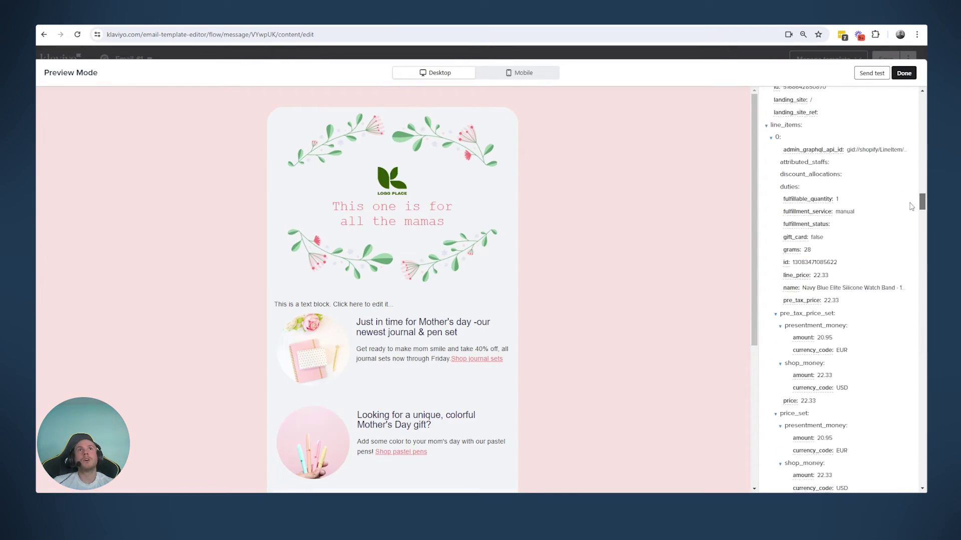
{"action": "scroll", "coordinate": [819, 262], "scroll_direction": "up", "scroll_amount": 10}
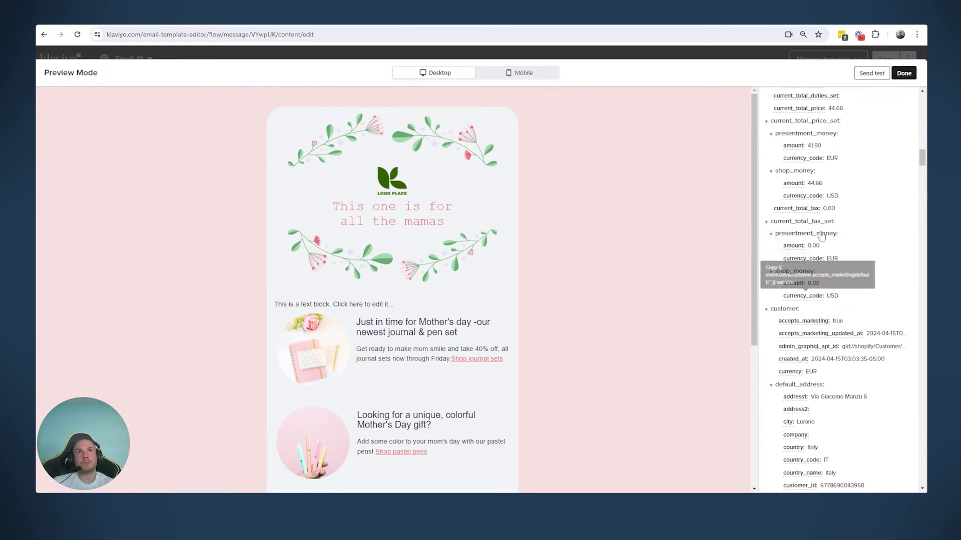
{"action": "scroll", "coordinate": [821, 235], "scroll_direction": "up", "scroll_amount": 10}
{"action": "scroll", "coordinate": [923, 101], "scroll_direction": "up", "scroll_amount": 15}
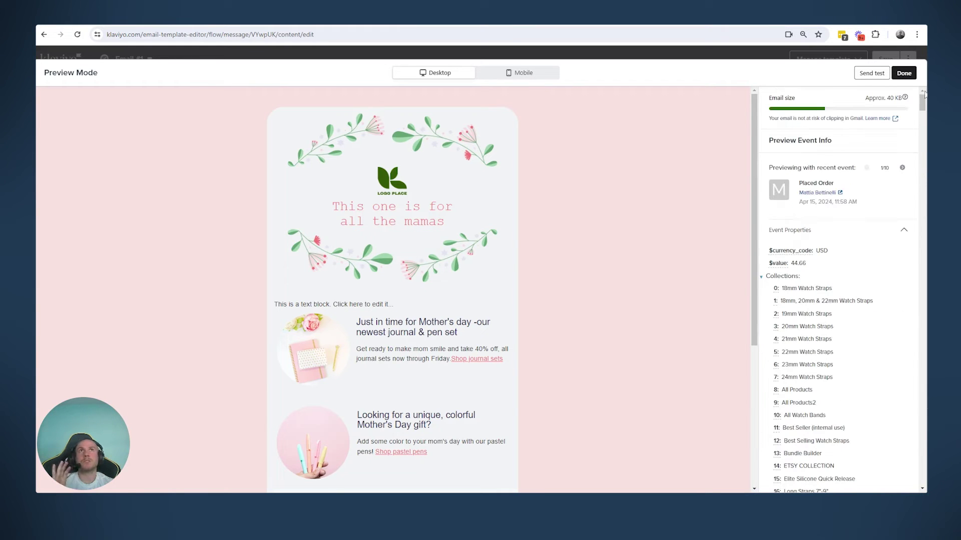
{"action": "scroll", "coordinate": [793, 268], "scroll_direction": "down", "scroll_amount": 15}
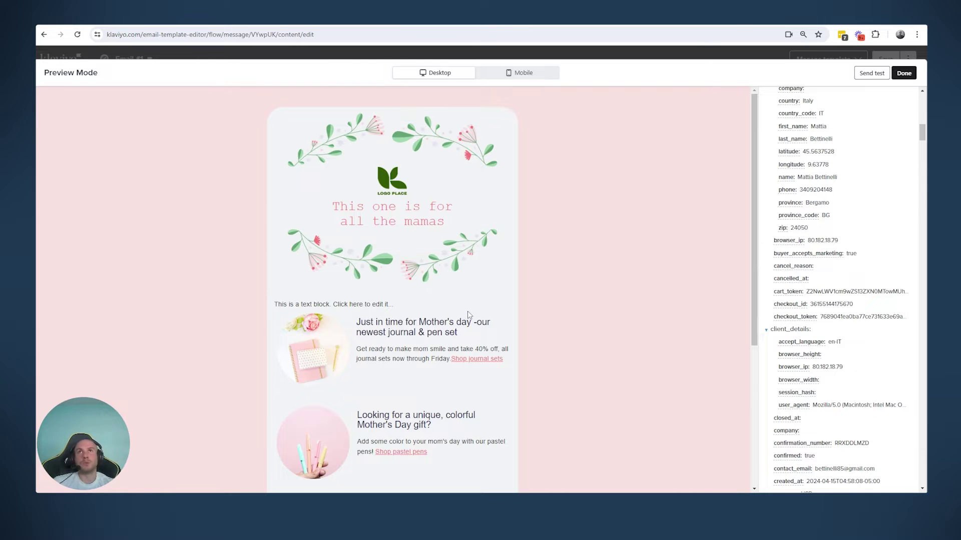
{"action": "scroll", "coordinate": [846, 224], "scroll_direction": "up", "scroll_amount": 15}
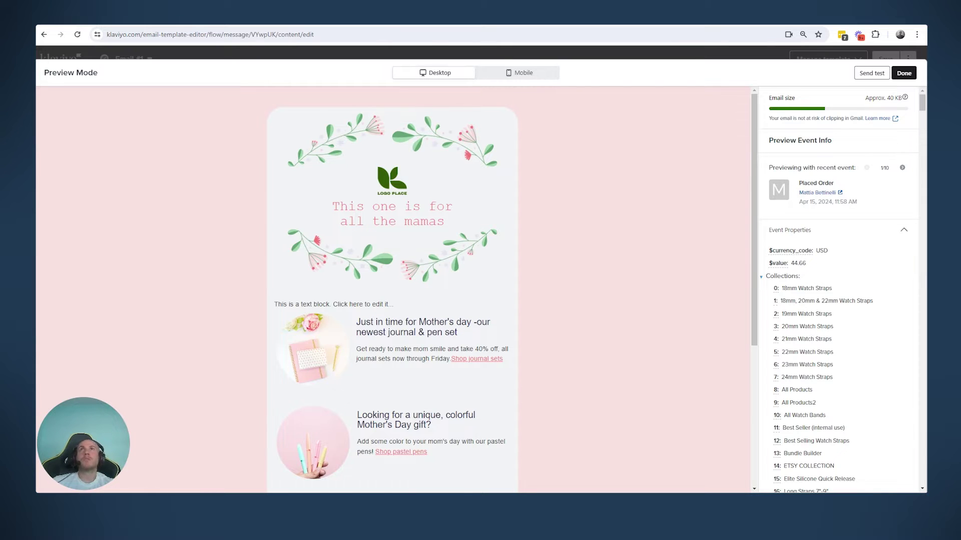
{"action": "left_click", "coordinate": [904, 73]}
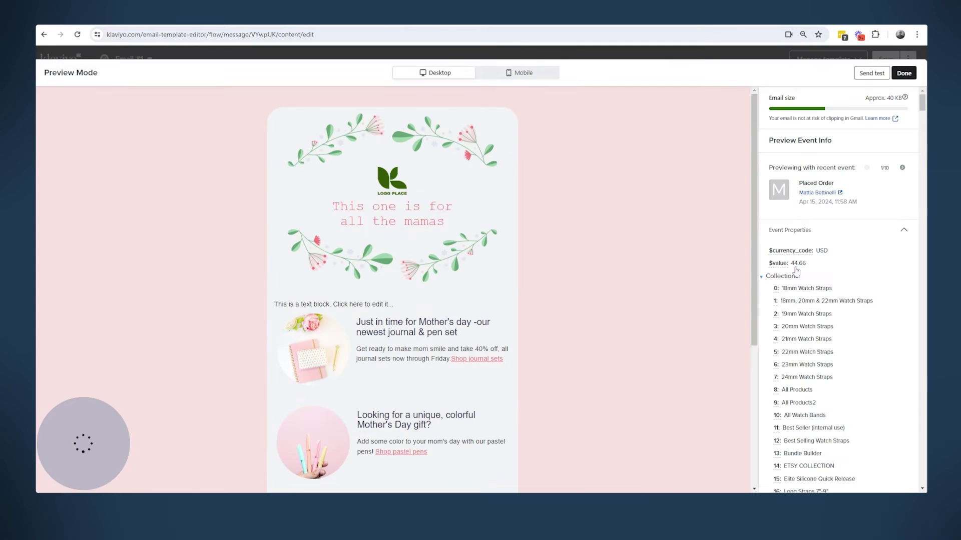
Replace the new text block's text with "You used the discount code" followed by the event variable for the first discount code.
{"action": "scroll", "coordinate": [796, 271], "scroll_direction": "down", "scroll_amount": 5}
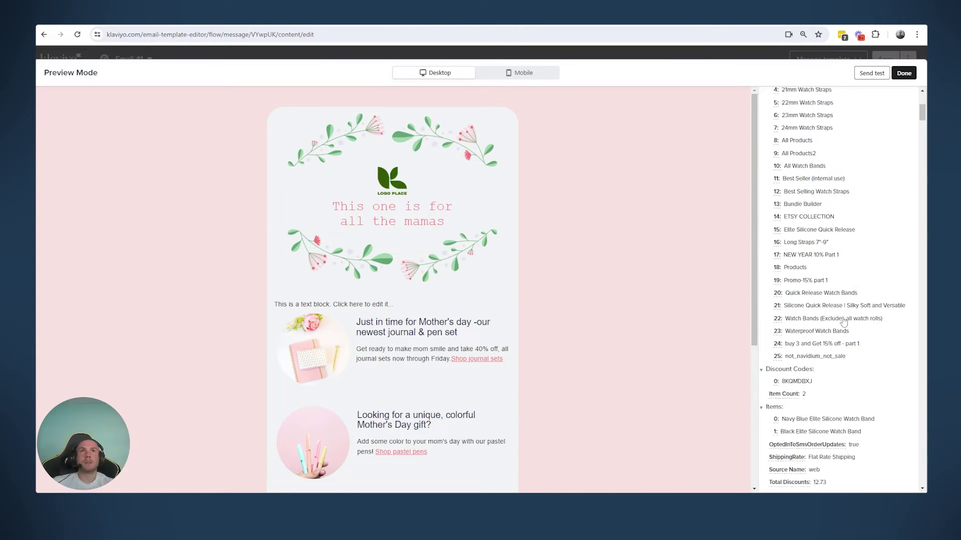
{"action": "scroll", "coordinate": [844, 322], "scroll_direction": "down", "scroll_amount": 2}
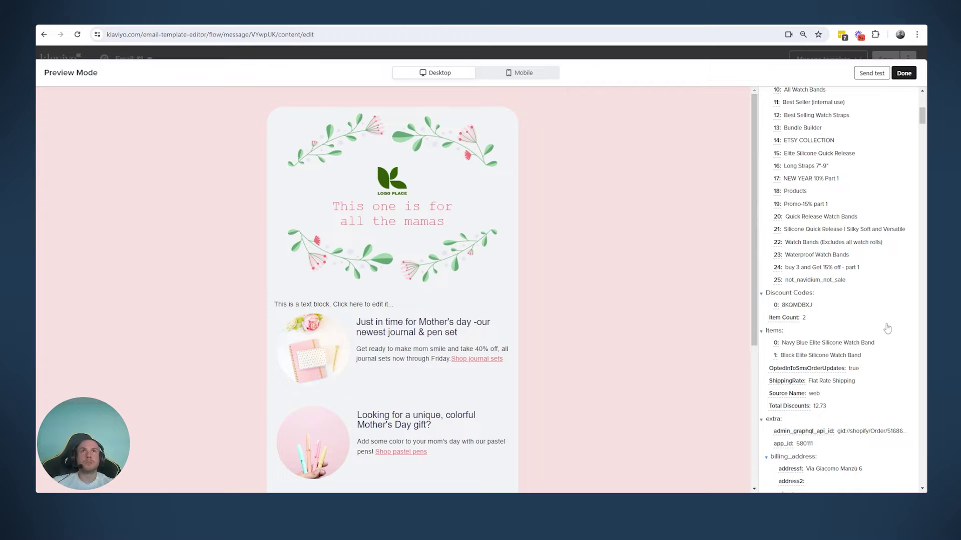
{"action": "left_click", "coordinate": [802, 306]}
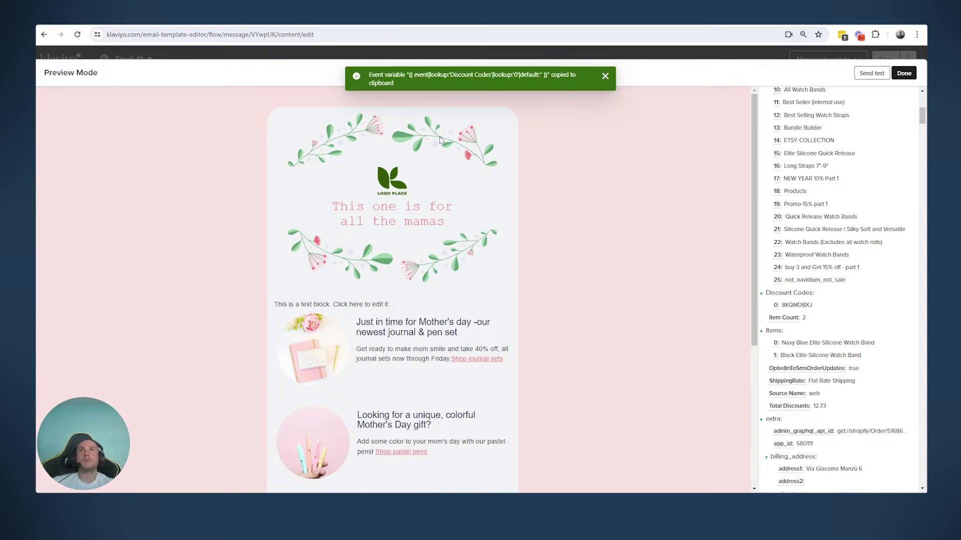
{"action": "key", "text": "Escape"}
{"action": "type", "text": "ou use"}
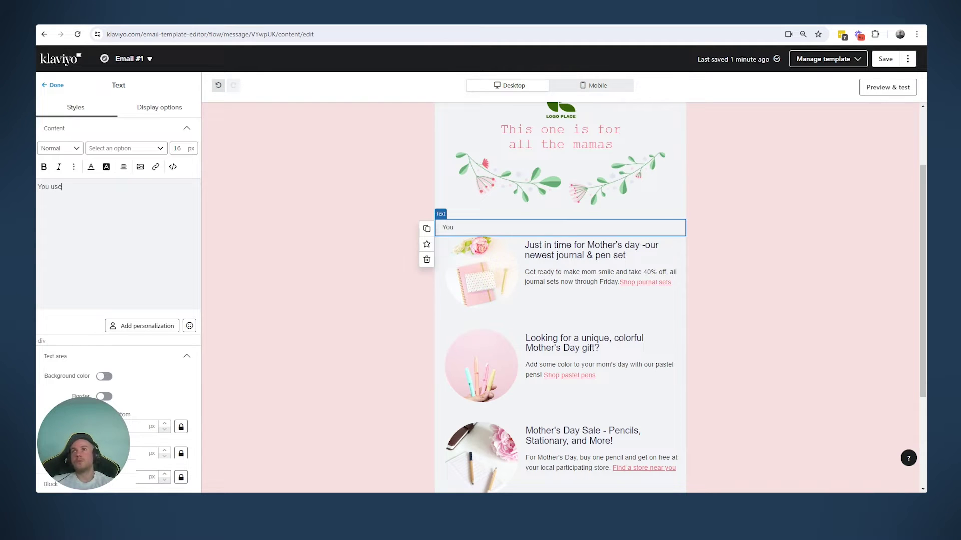
{"action": "type", "text": "d the discount "}
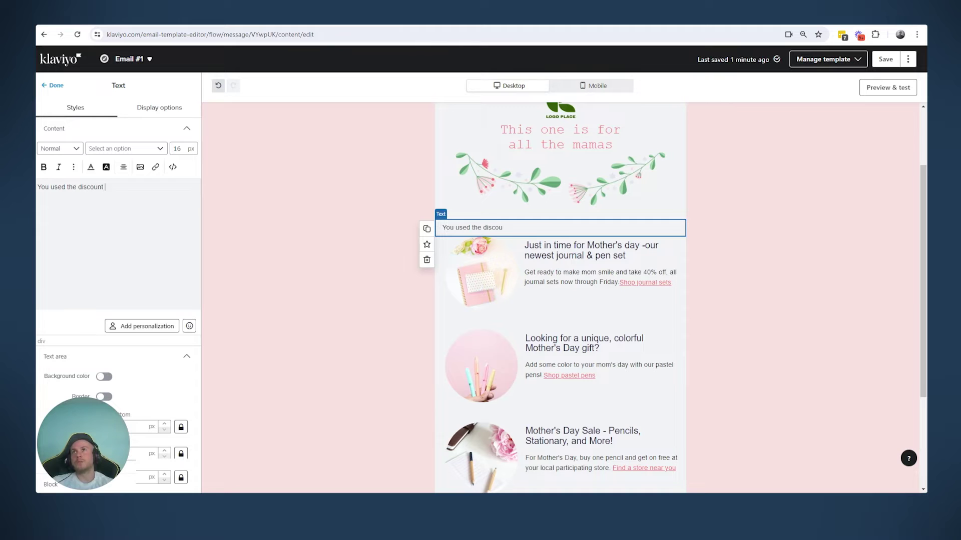
{"action": "type", "text": "code"}
{"action": "key", "text": "ctrl+v"}
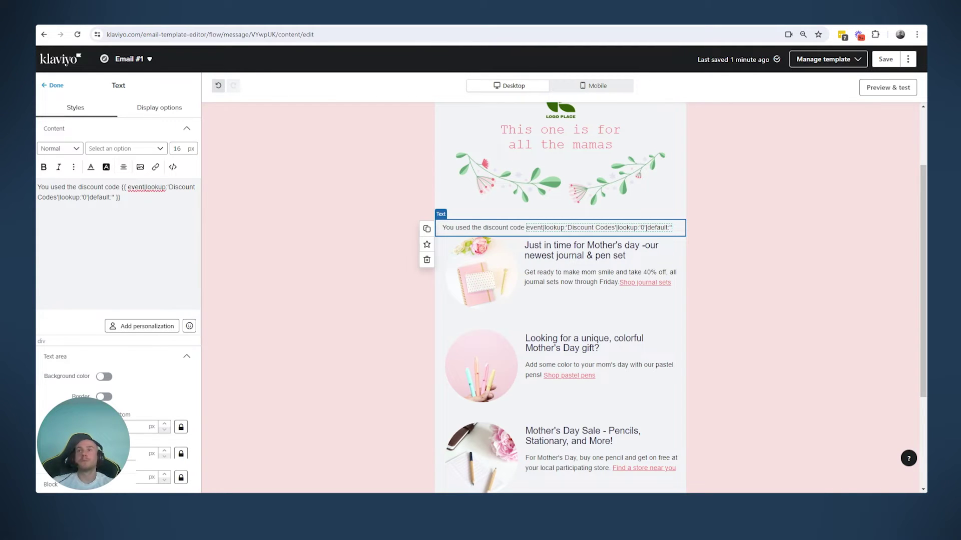
Continue the text with "to buy", the event variable for item 0, "and", and the event variable for item 1.
{"action": "type", "text": "tpo"}
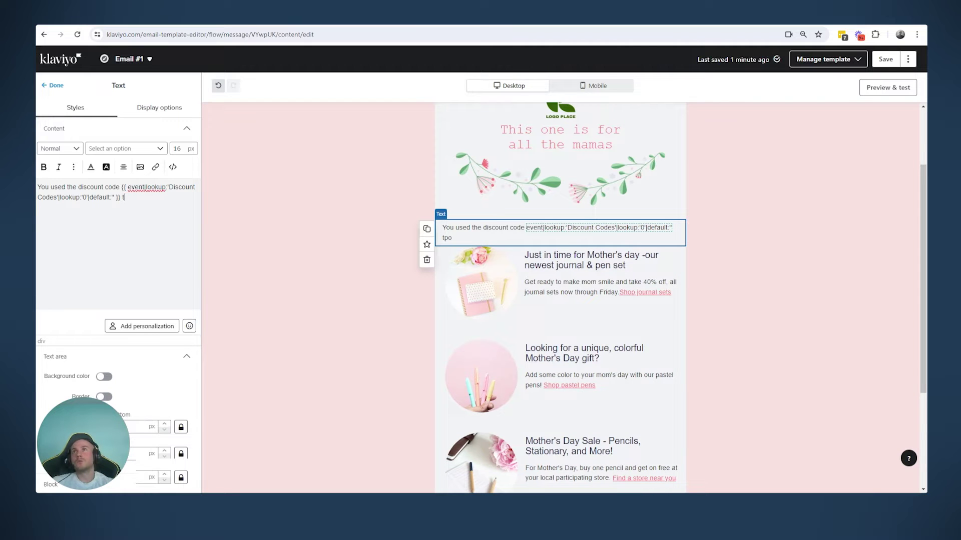
{"action": "type", "text": "o b"}
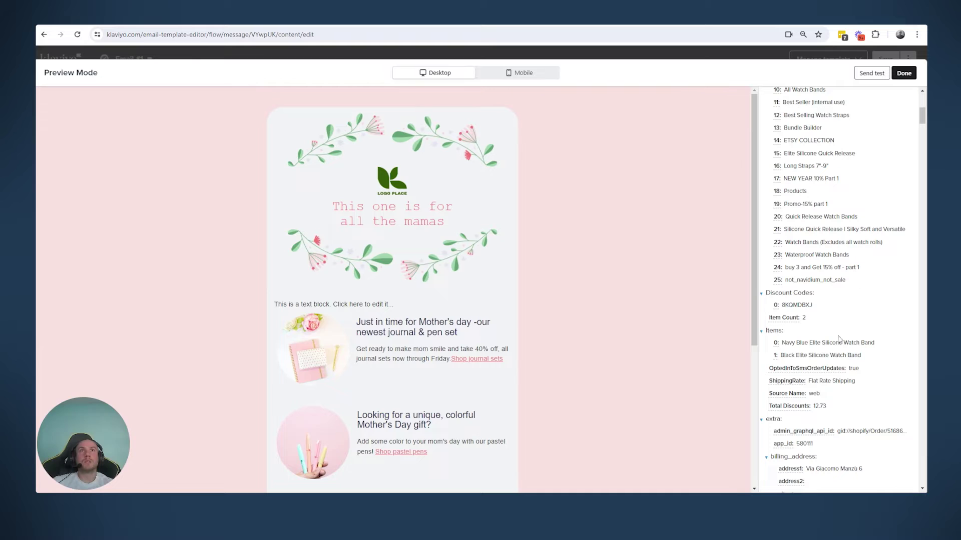
{"action": "left_click", "coordinate": [796, 344]}
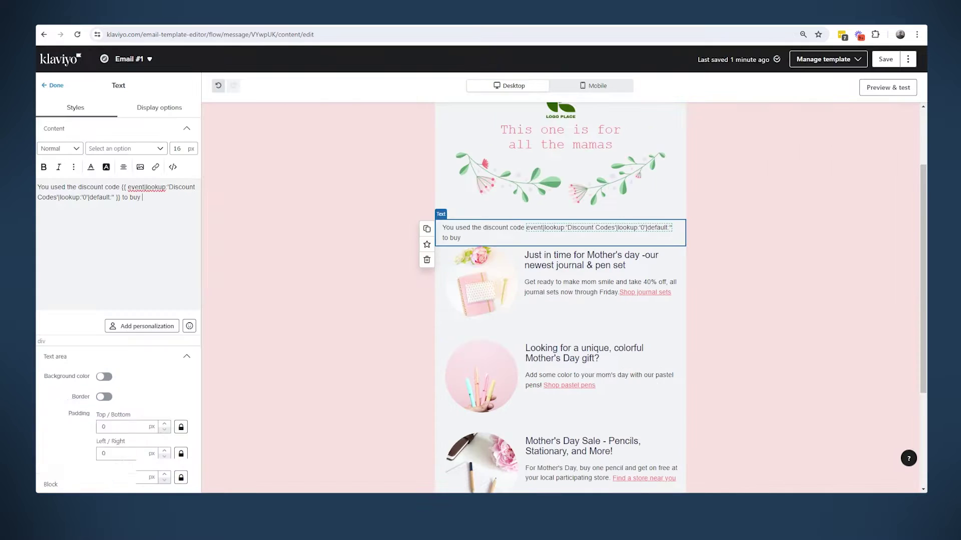
{"action": "key", "text": "ctrl+v"}
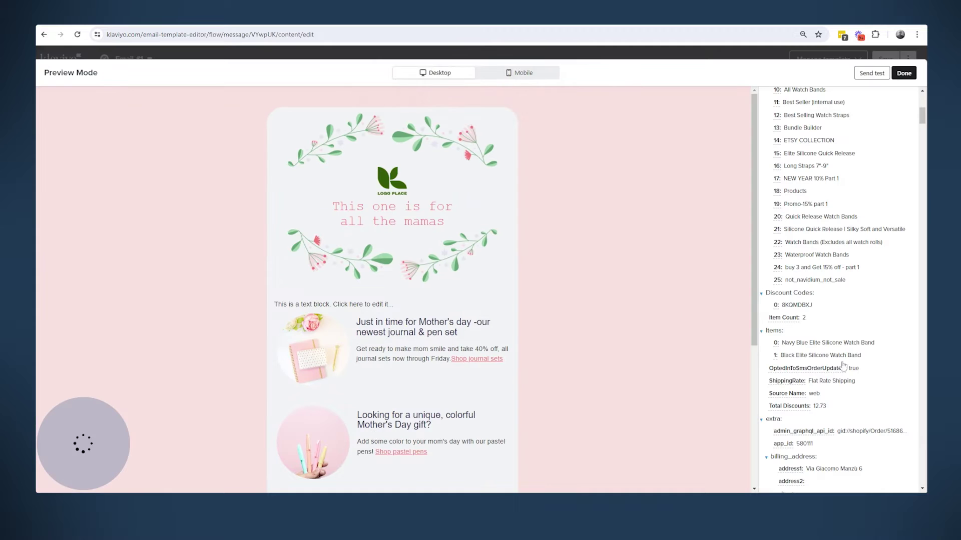
{"action": "left_click", "coordinate": [791, 357]}
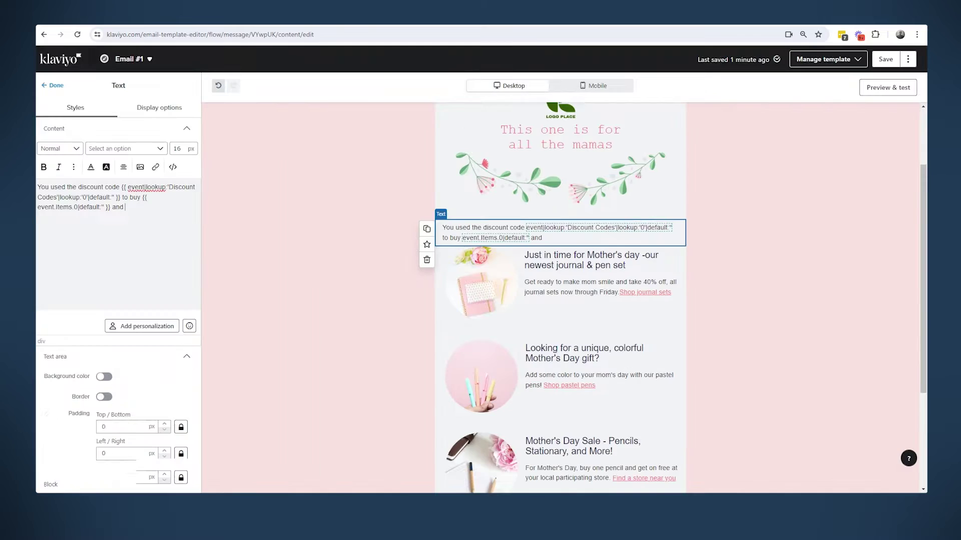
{"action": "key", "text": "ctrl+v"}
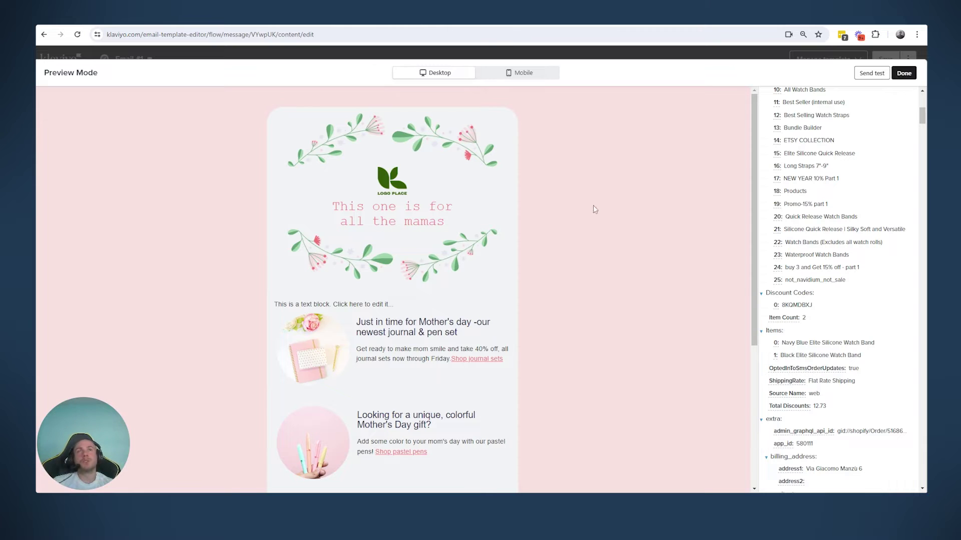
{"action": "scroll", "coordinate": [876, 160], "scroll_direction": "up", "scroll_amount": 6}
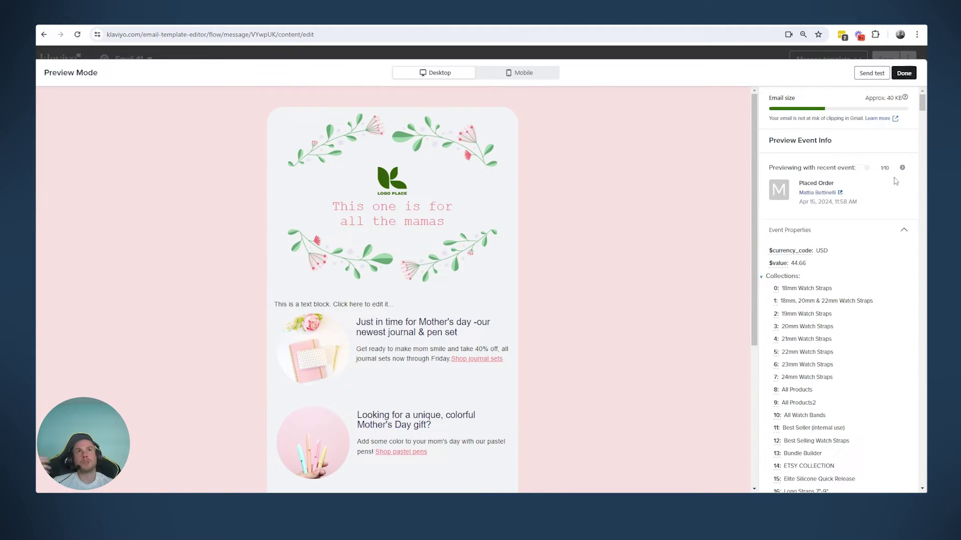
{"action": "scroll", "coordinate": [873, 268], "scroll_direction": "down", "scroll_amount": 7}
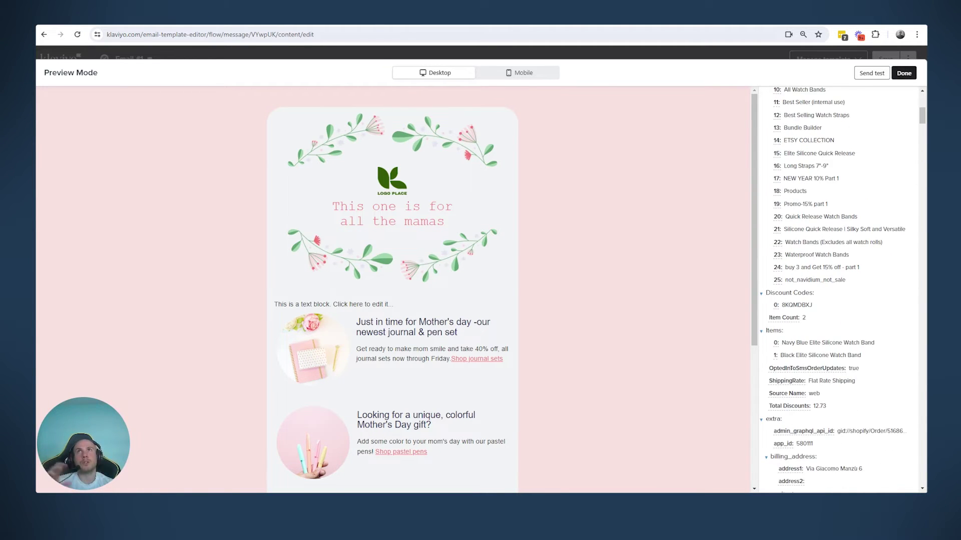
Finish the text block, insert a Split block directly below it, and set the split's first column to hold an image.
{"action": "key", "text": "Escape"}
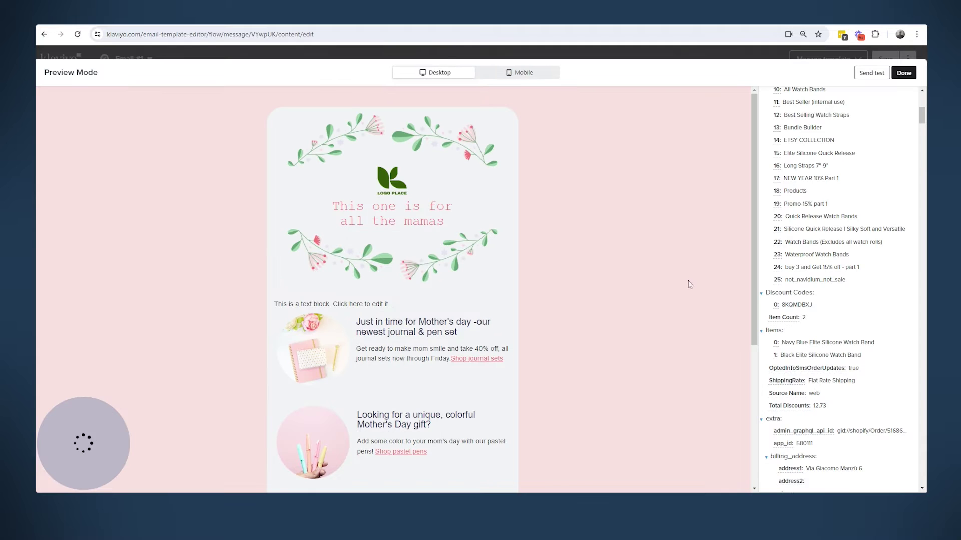
{"action": "scroll", "coordinate": [830, 315], "scroll_direction": "down", "scroll_amount": 1}
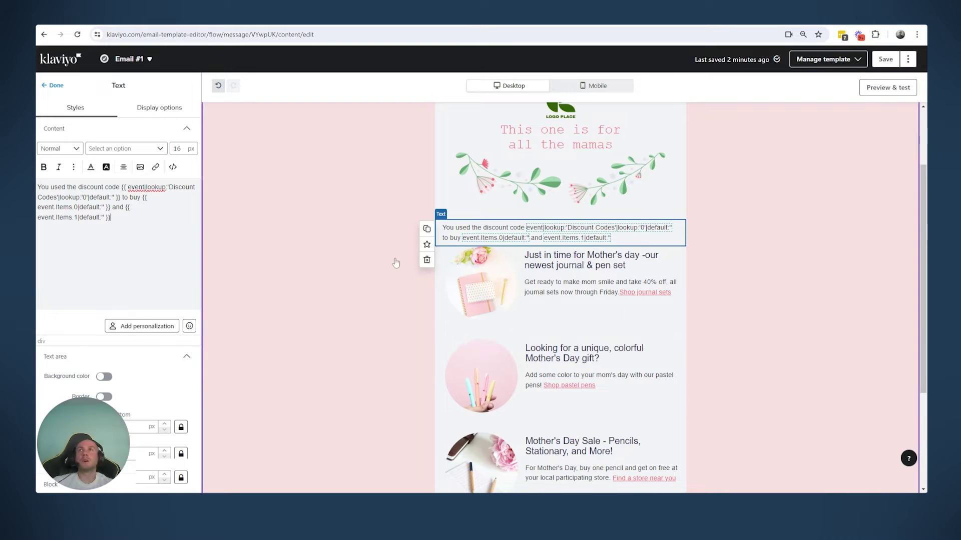
{"action": "left_click", "coordinate": [53, 85]}
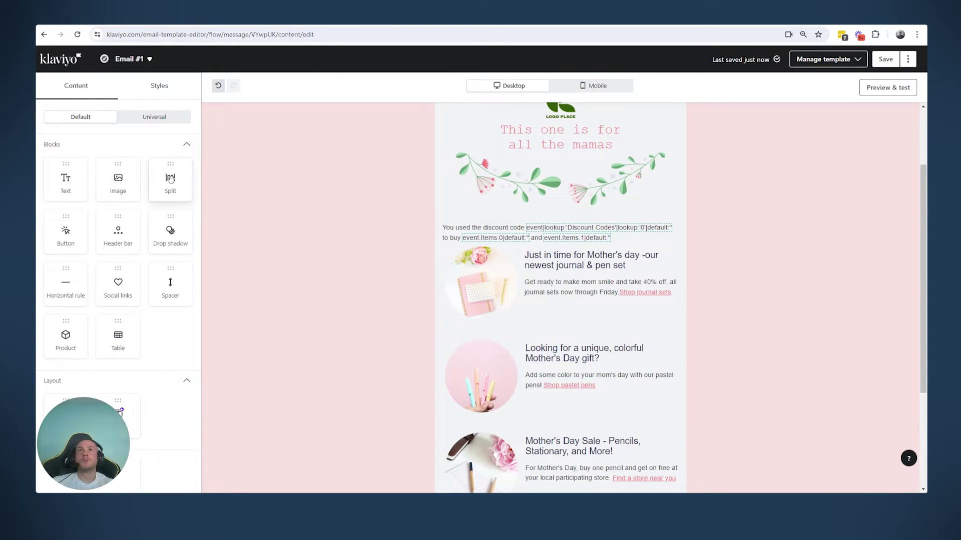
{"action": "left_click_drag", "start_coordinate": [170, 180], "coordinate": [542, 250]}
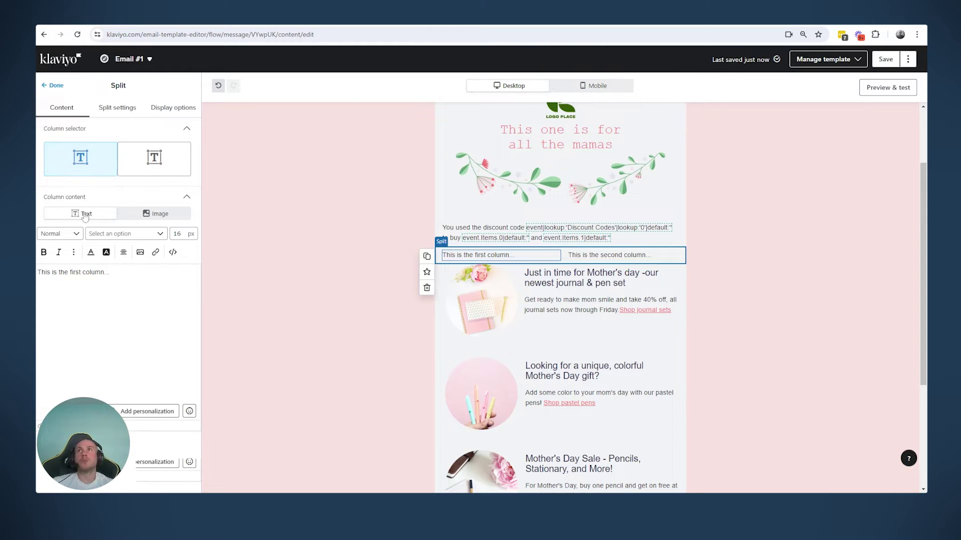
{"action": "left_click", "coordinate": [159, 219]}
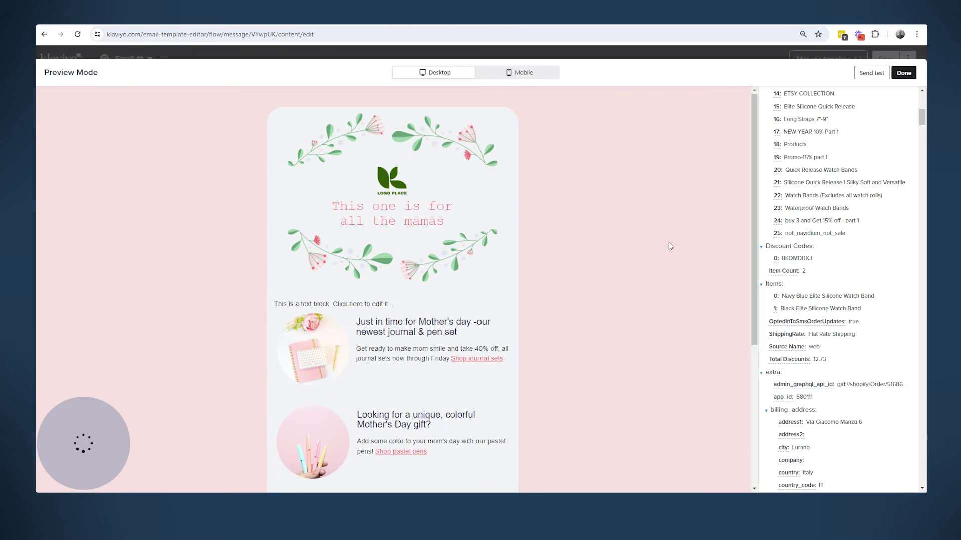
Search the preview's event properties for "src" and copy the src variable of line item 0's first product image.
{"action": "scroll", "coordinate": [848, 314], "scroll_direction": "down", "scroll_amount": 6}
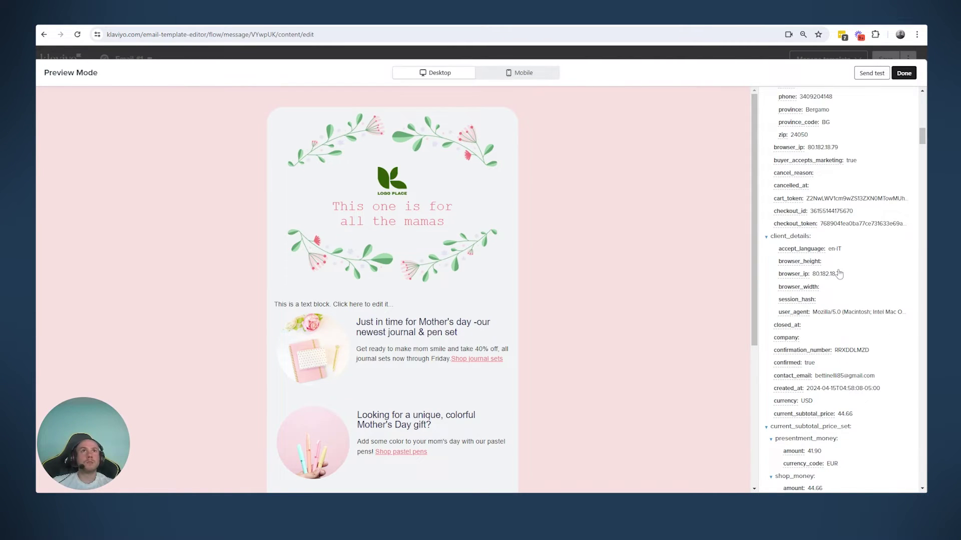
{"action": "scroll", "coordinate": [840, 273], "scroll_direction": "down", "scroll_amount": 6}
{"action": "key", "text": "ctrl+f"}
{"action": "type", "text": "sr"}
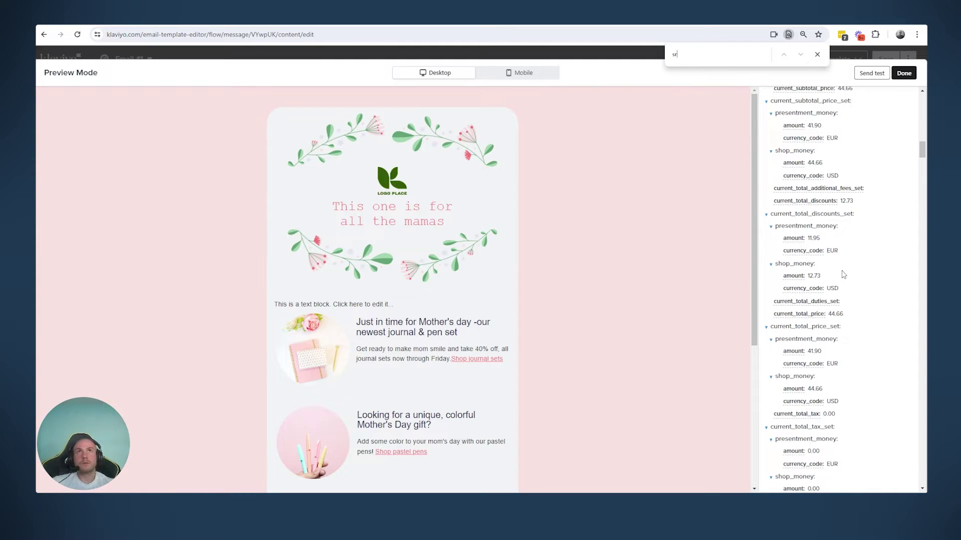
{"action": "type", "text": "c"}
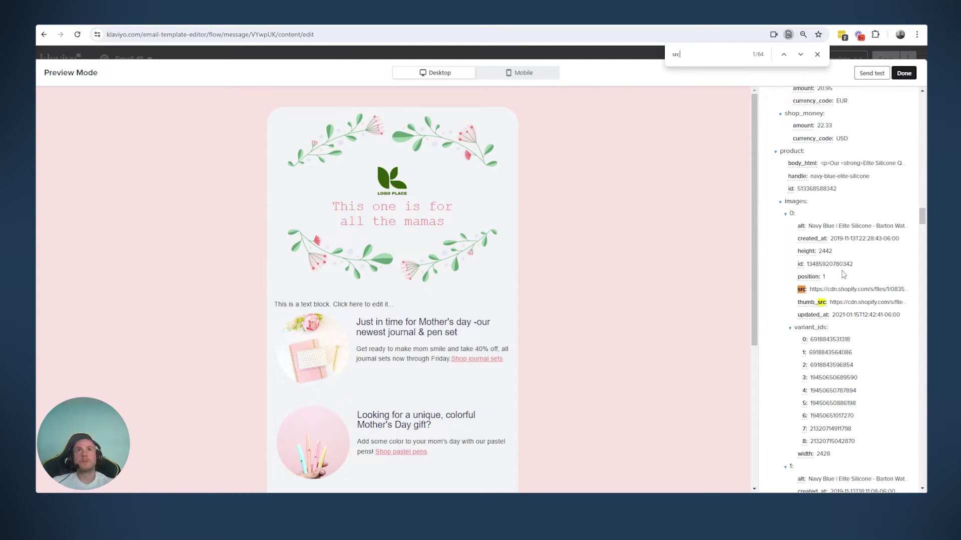
{"action": "left_click", "coordinate": [813, 291]}
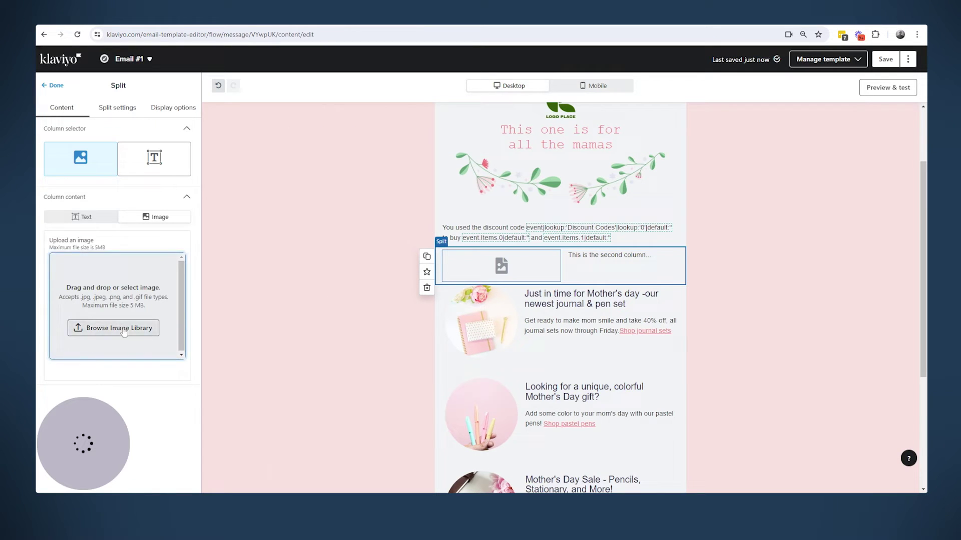
Set the first column's image to a dynamic image using {{ event.extra.line_items.0.product.images.0.src|default:'' }} and save it.
{"action": "left_click", "coordinate": [113, 328]}
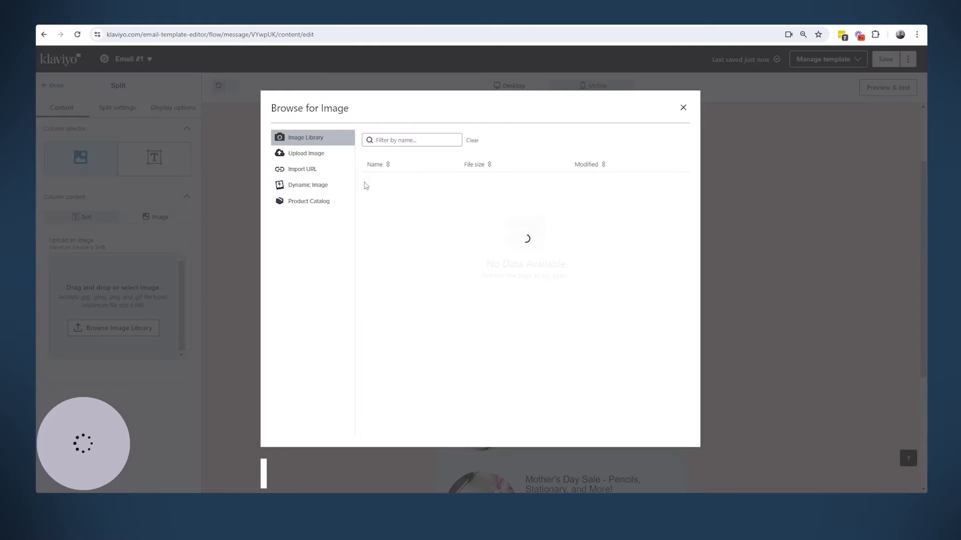
{"action": "left_click", "coordinate": [308, 157]}
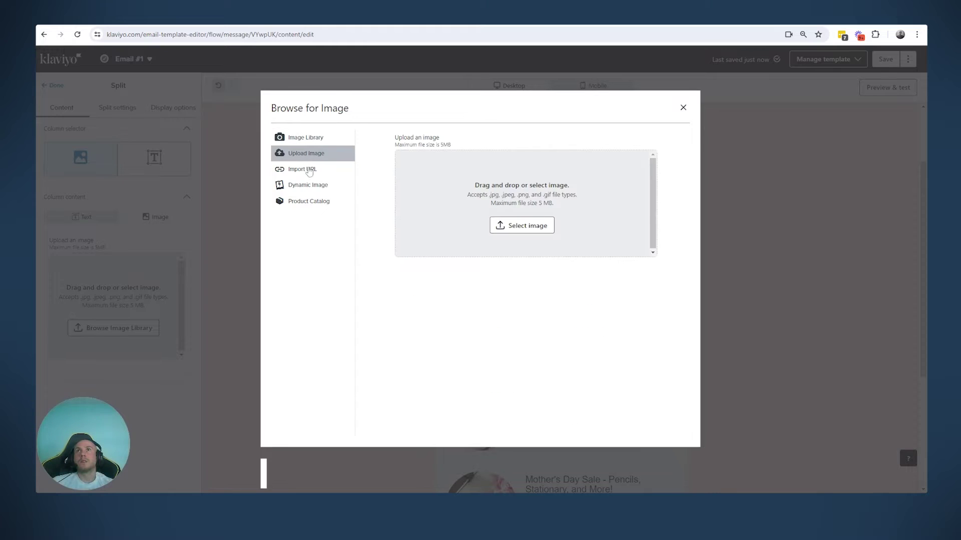
{"action": "left_click", "coordinate": [308, 170]}
{"action": "left_click", "coordinate": [320, 186]}
{"action": "left_click", "coordinate": [404, 176]}
{"action": "key", "text": "ctrl+v"}
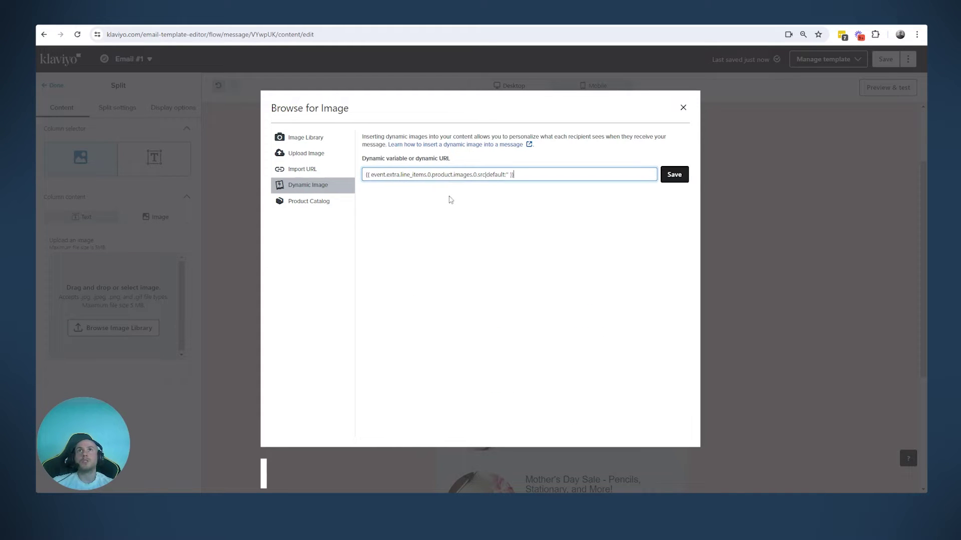
{"action": "left_click", "coordinate": [674, 175]}
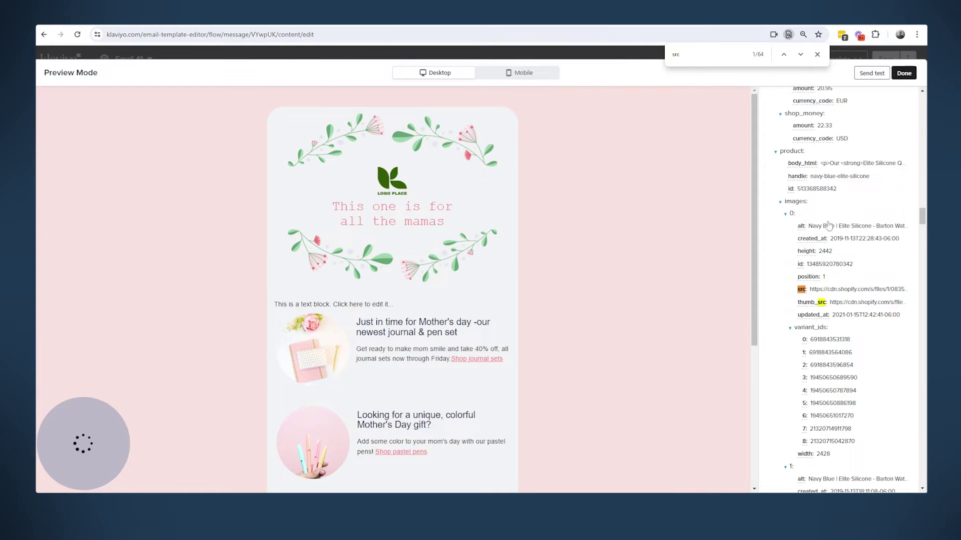
{"action": "left_click", "coordinate": [828, 225]}
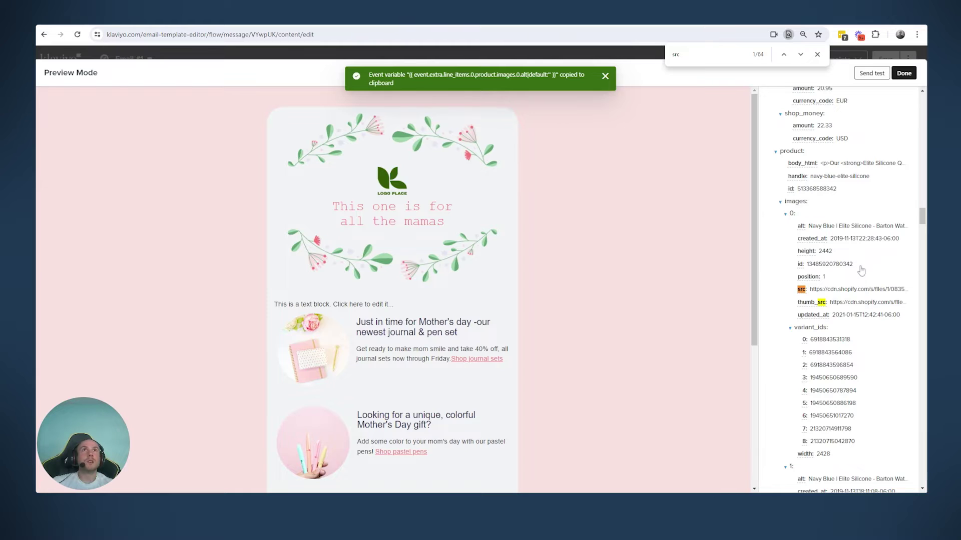
{"action": "scroll", "coordinate": [861, 270], "scroll_direction": "up", "scroll_amount": 1}
{"action": "left_click", "coordinate": [830, 274]}
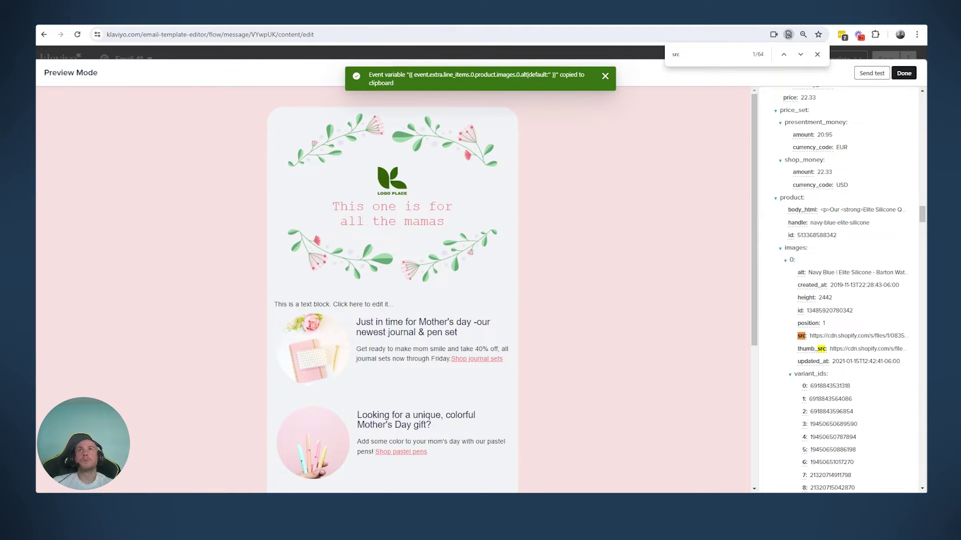
Replace the split's second-column placeholder text with the event variable for line item 0's name.
{"action": "scroll", "coordinate": [852, 264], "scroll_direction": "up", "scroll_amount": 3}
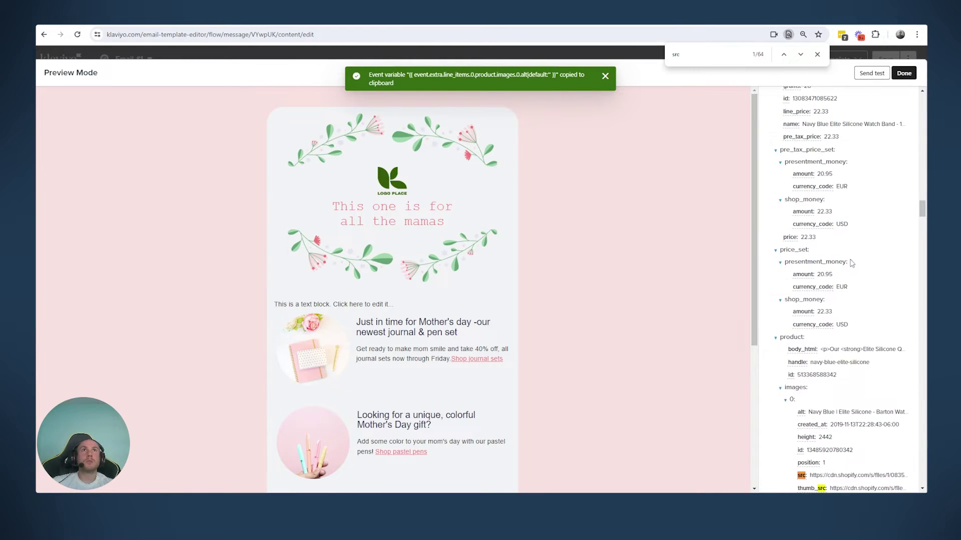
{"action": "scroll", "coordinate": [850, 264], "scroll_direction": "up", "scroll_amount": 2}
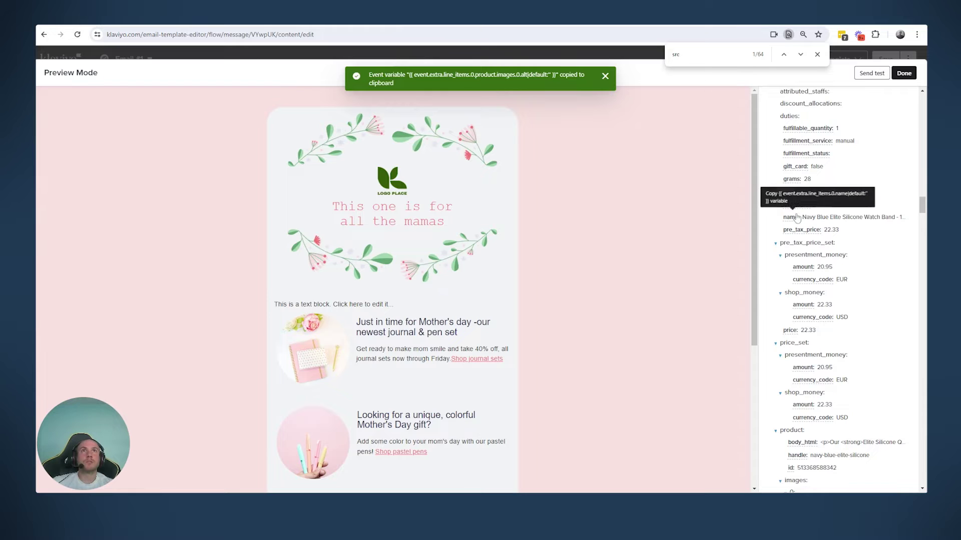
{"action": "left_click", "coordinate": [797, 218]}
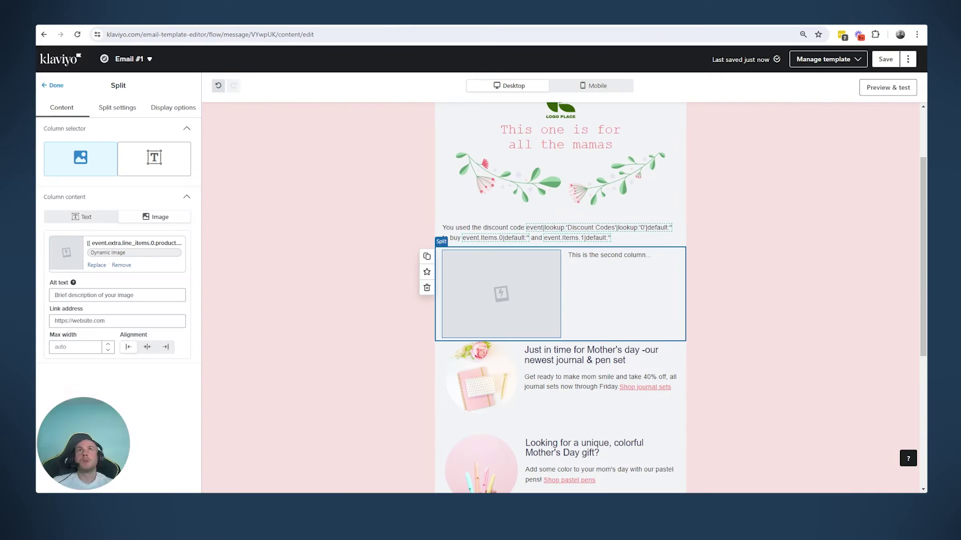
{"action": "left_click", "coordinate": [155, 165]}
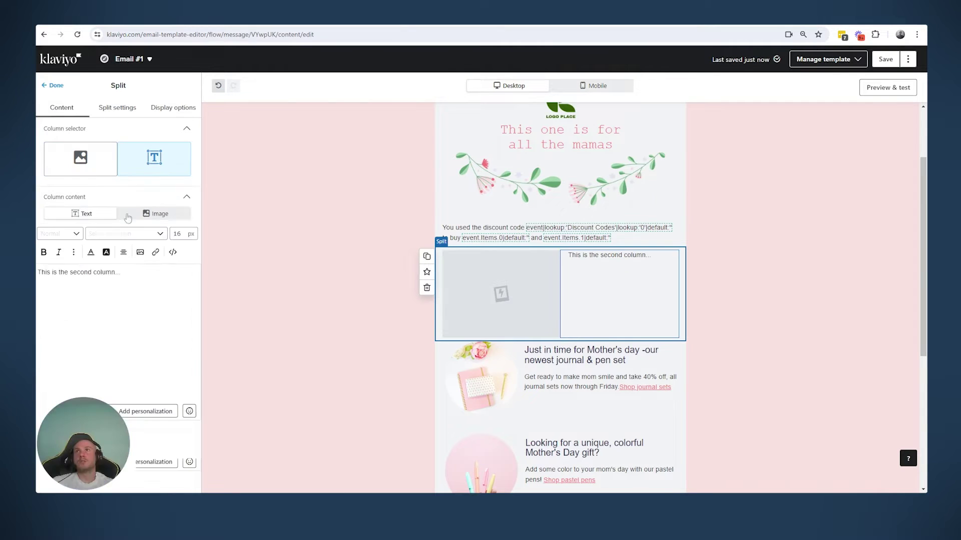
{"action": "key", "text": "ctrl+a"}
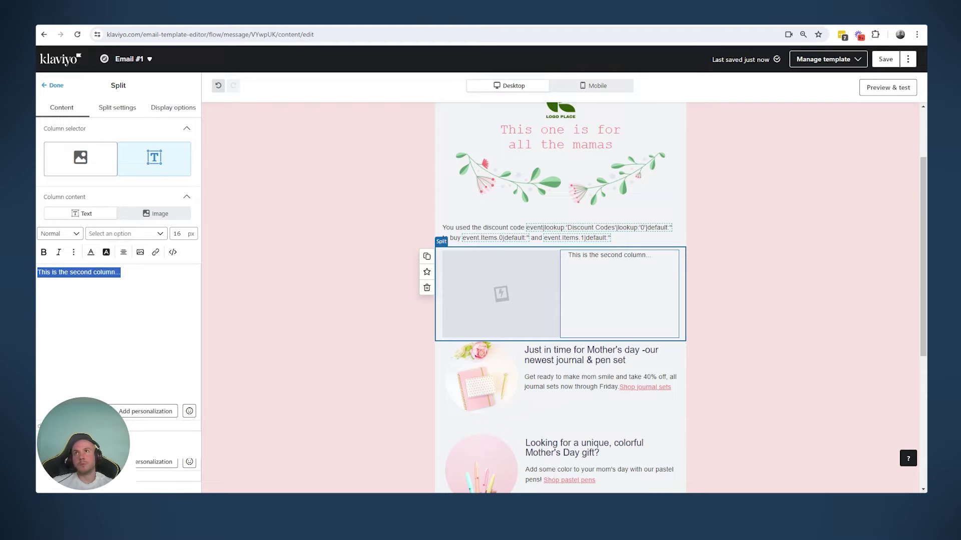
{"action": "key", "text": "ctrl+v"}
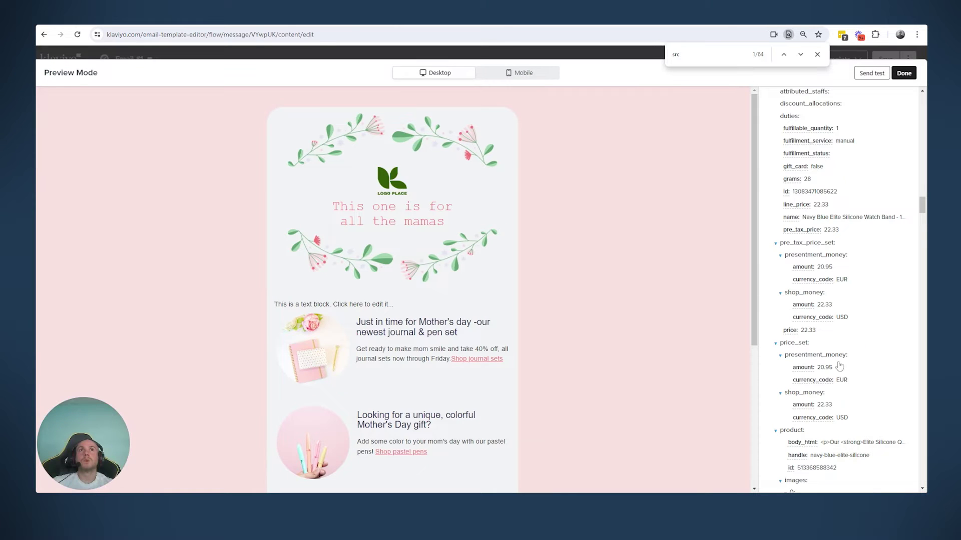
Add line item 0's price and fulfillable_quantity event variables on separate lines below the name variable in the second column.
{"action": "left_click", "coordinate": [799, 332]}
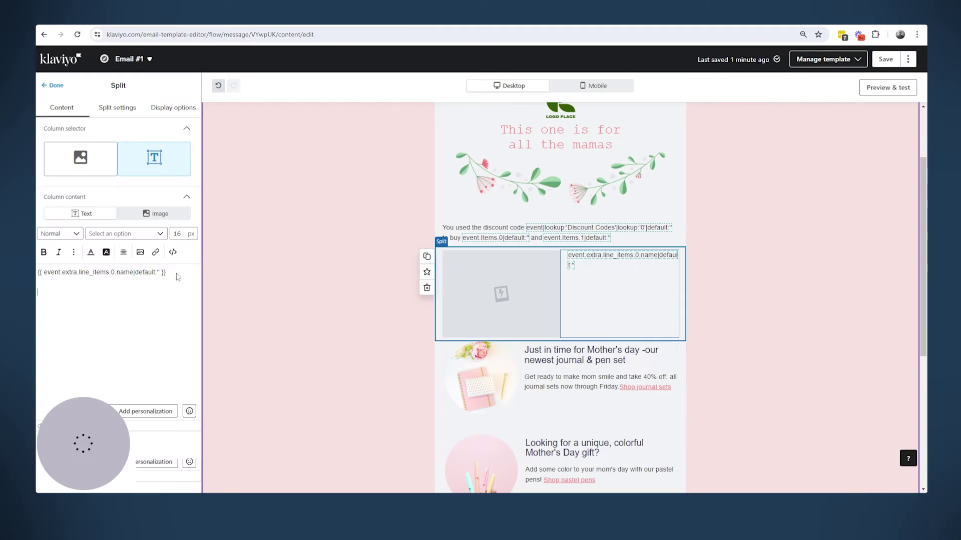
{"action": "key", "text": "ctrl+v"}
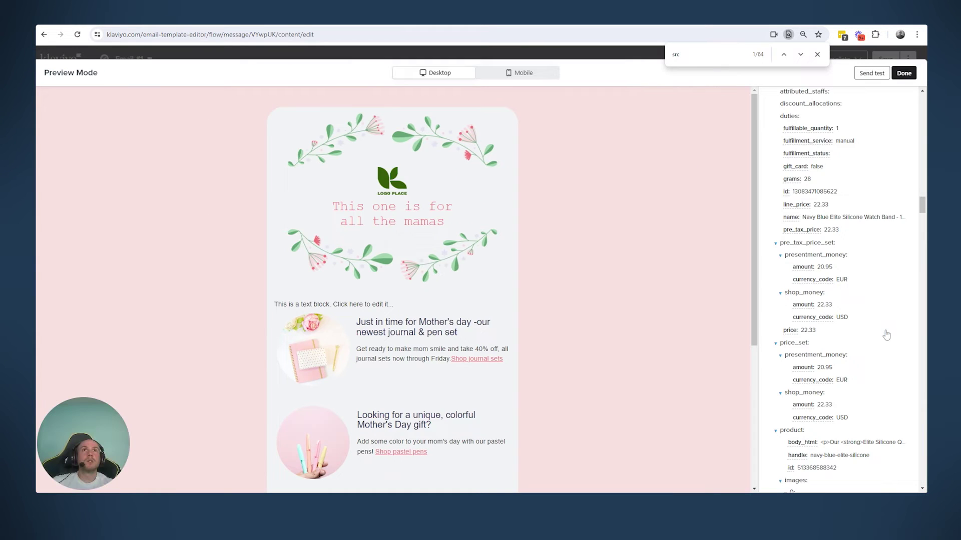
{"action": "scroll", "coordinate": [862, 322], "scroll_direction": "up", "scroll_amount": 1}
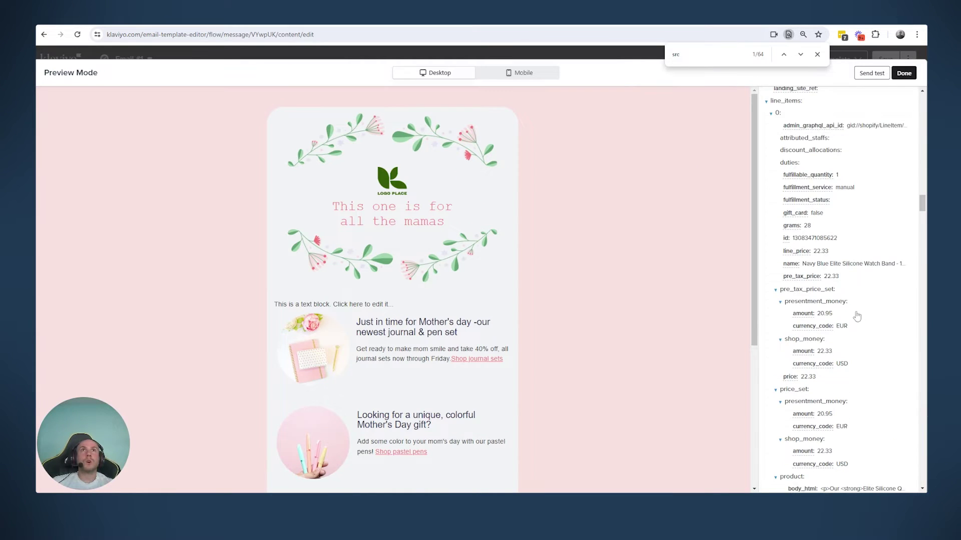
{"action": "left_click", "coordinate": [789, 176]}
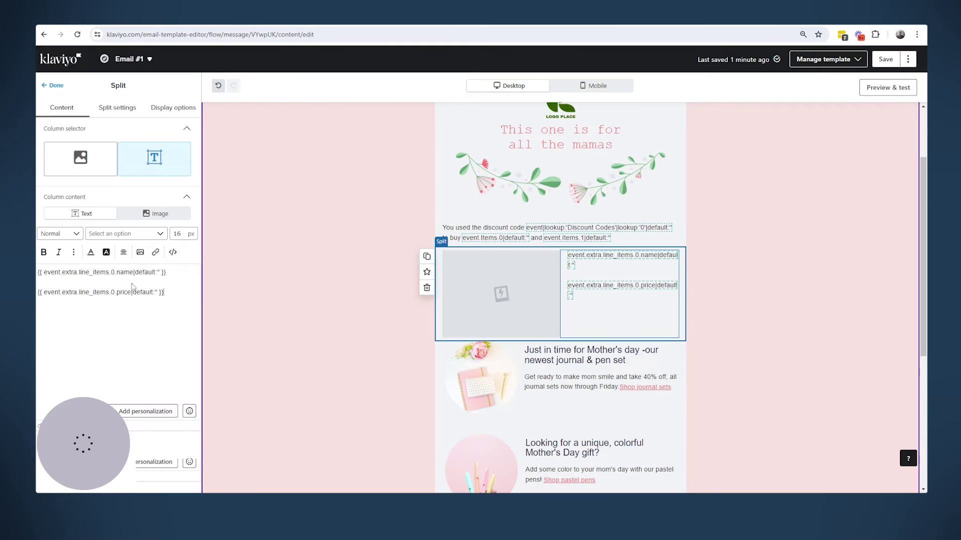
{"action": "key", "text": "ctrl+v"}
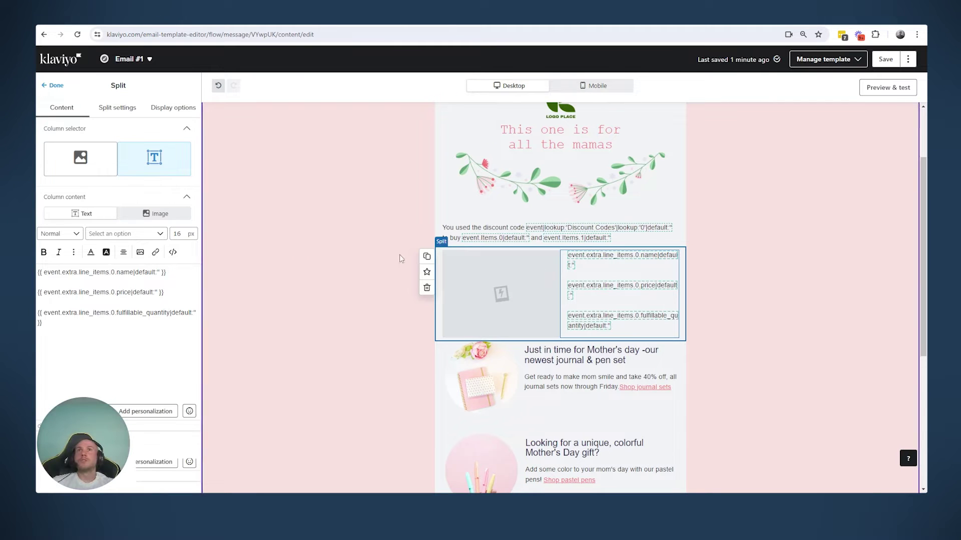
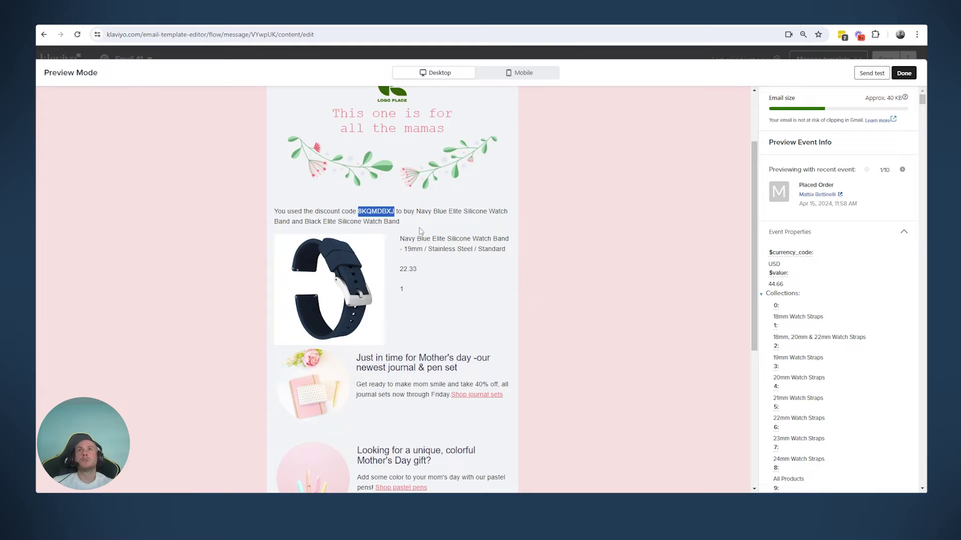
Check the discount code sentence and the product's price and quantity in the email preview, and leave preview mode.
{"action": "left_click_drag", "start_coordinate": [429, 211], "coordinate": [504, 211]}
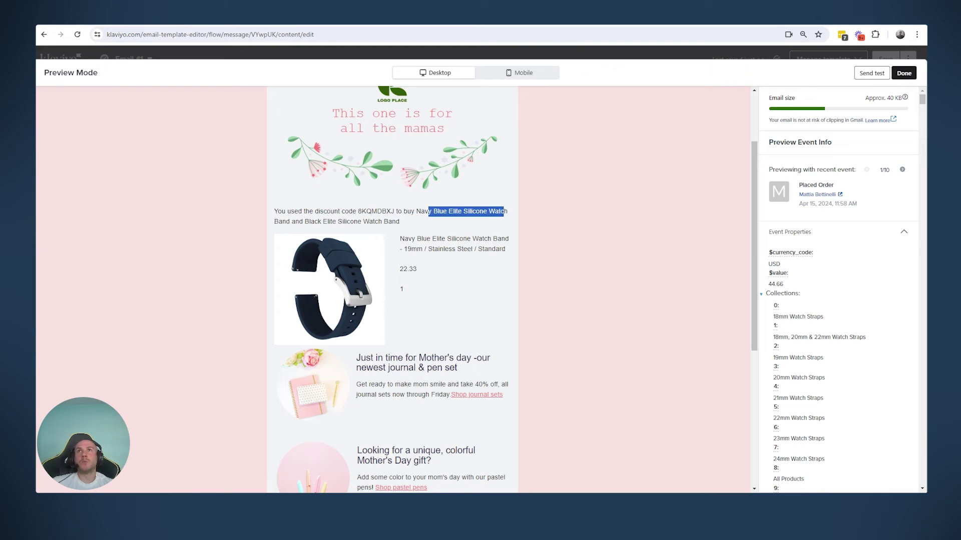
{"action": "left_click_drag", "start_coordinate": [323, 221], "coordinate": [392, 221]}
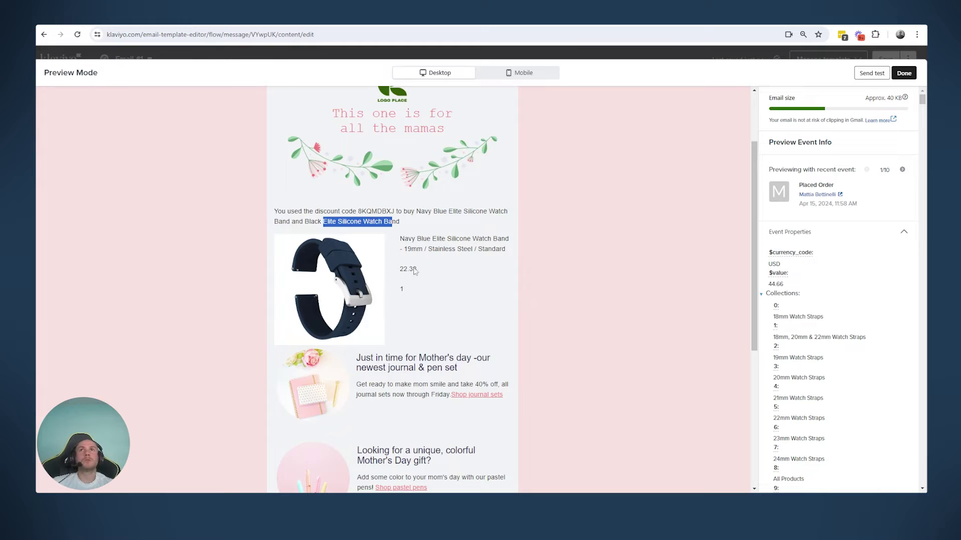
{"action": "left_click_drag", "start_coordinate": [415, 271], "coordinate": [397, 288]}
{"action": "left_click", "coordinate": [411, 289]}
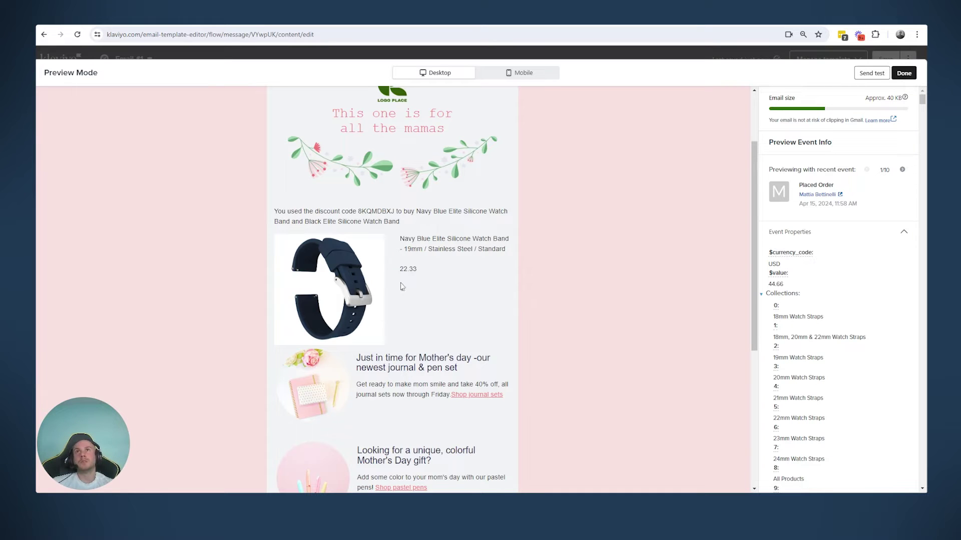
{"action": "left_click", "coordinate": [902, 72]}
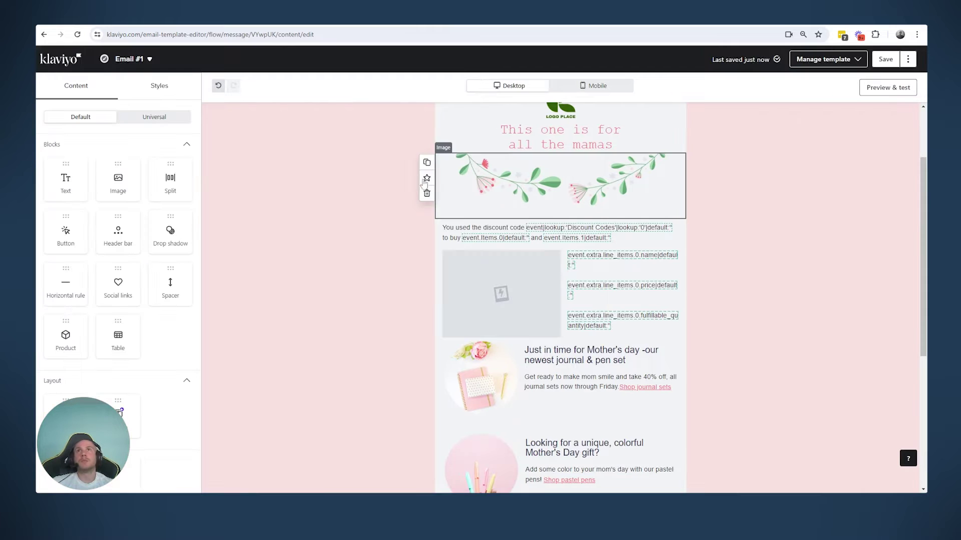
Label the variables in the split's second column by adding "Price: " before the price and "Quantity: " before the fulfillable_quantity, and finish editing the block.
{"action": "left_click", "coordinate": [570, 280]}
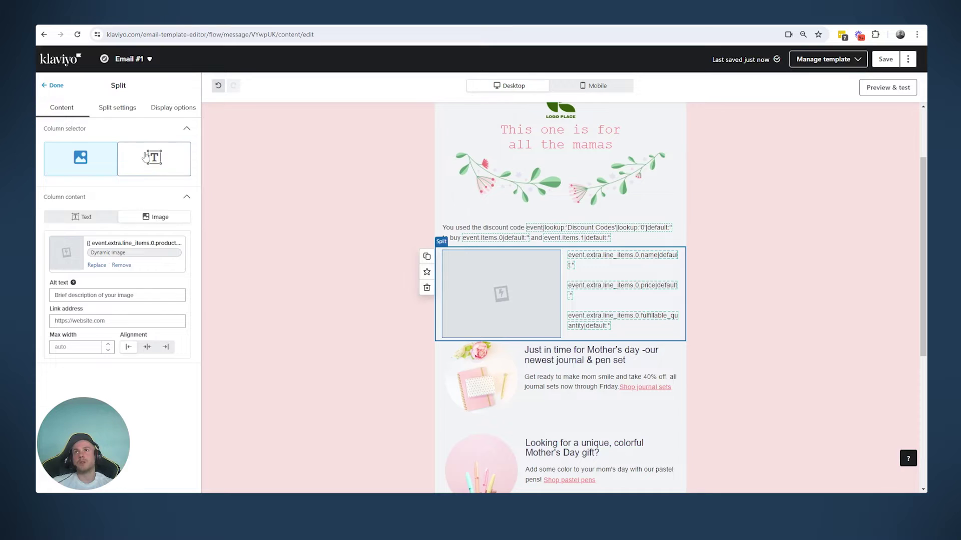
{"action": "left_click", "coordinate": [147, 158]}
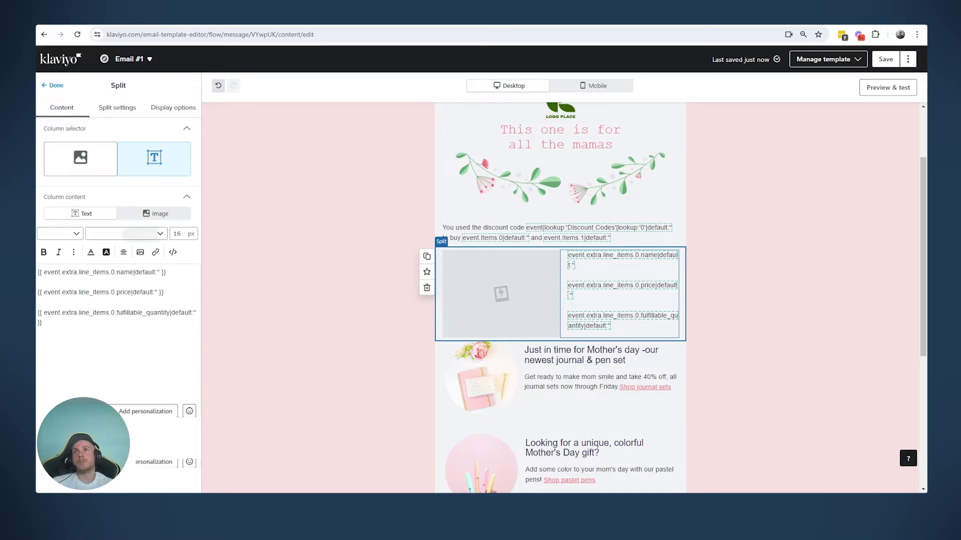
{"action": "left_click", "coordinate": [38, 292]}
{"action": "type", "text": "Price: "}
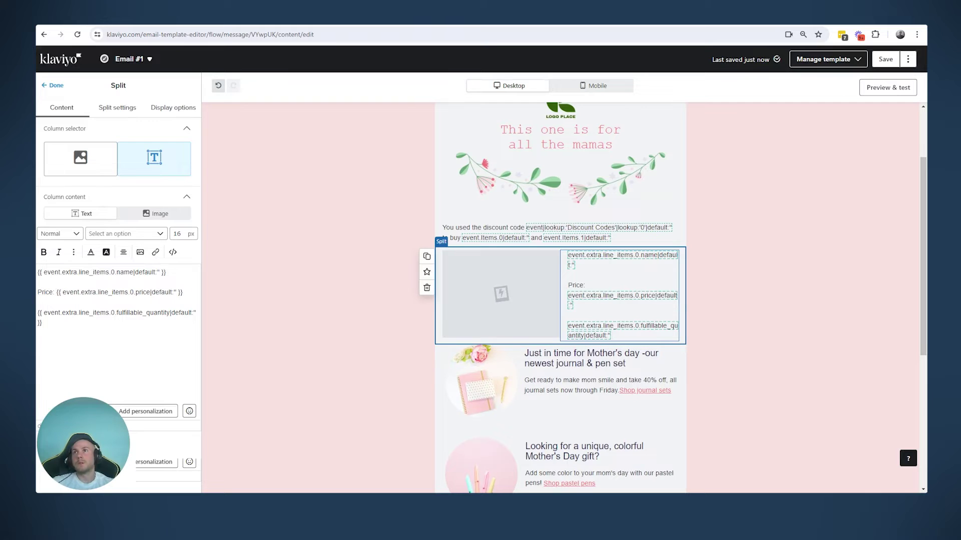
{"action": "type", "text": "Qua"}
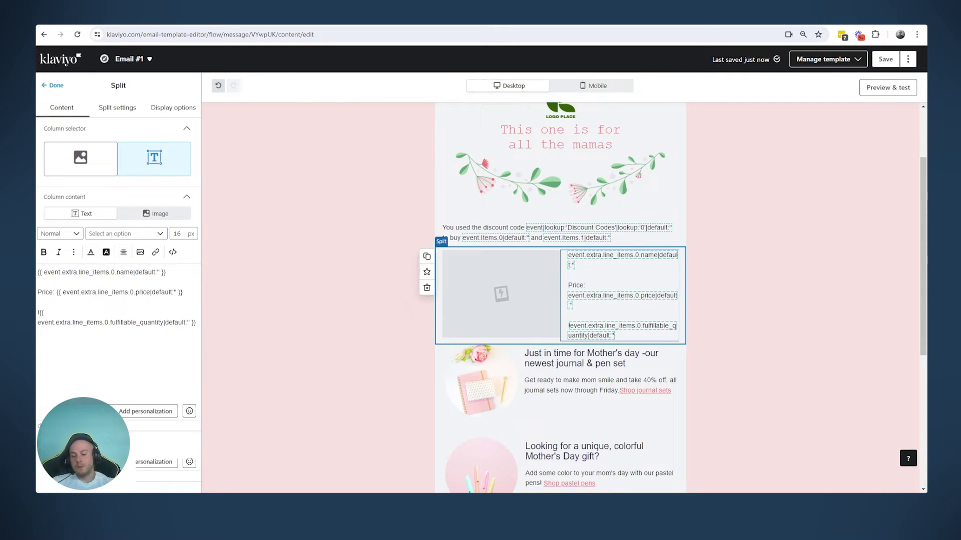
{"action": "type", "text": "ntity:"}
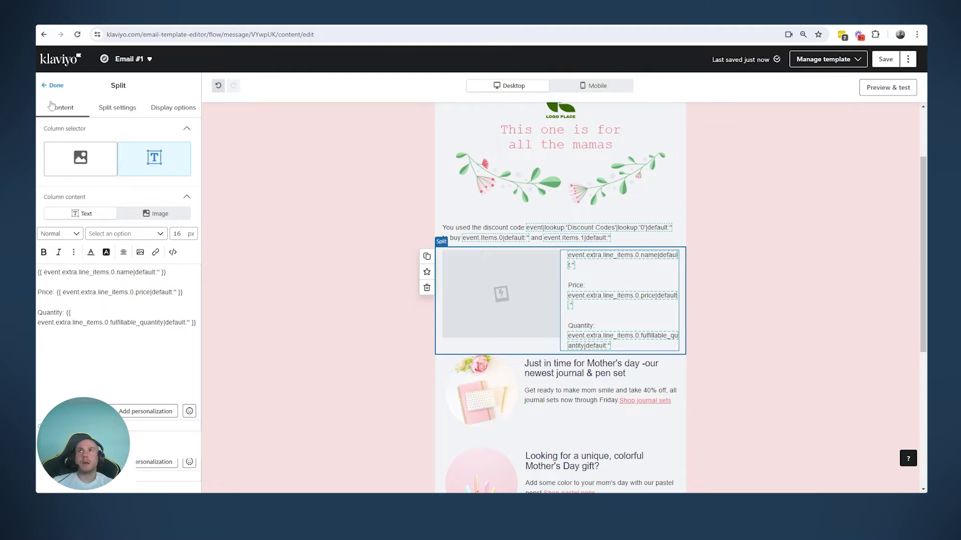
{"action": "left_click", "coordinate": [52, 85]}
Check the labelled price and quantity lines in the email preview, and leave preview mode.
{"action": "left_click", "coordinate": [888, 88]}
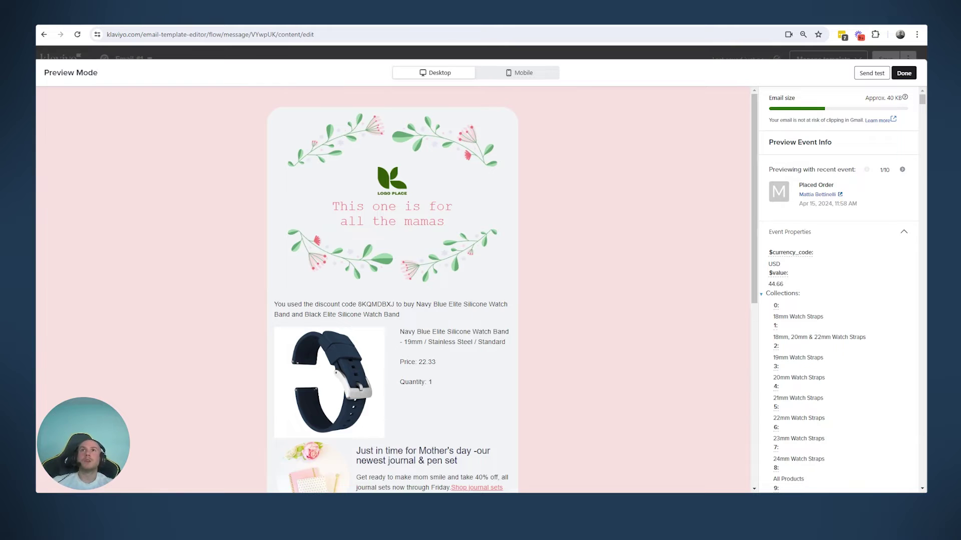
{"action": "left_click_drag", "start_coordinate": [418, 362], "coordinate": [473, 367]}
{"action": "left_click_drag", "start_coordinate": [400, 381], "coordinate": [447, 381]}
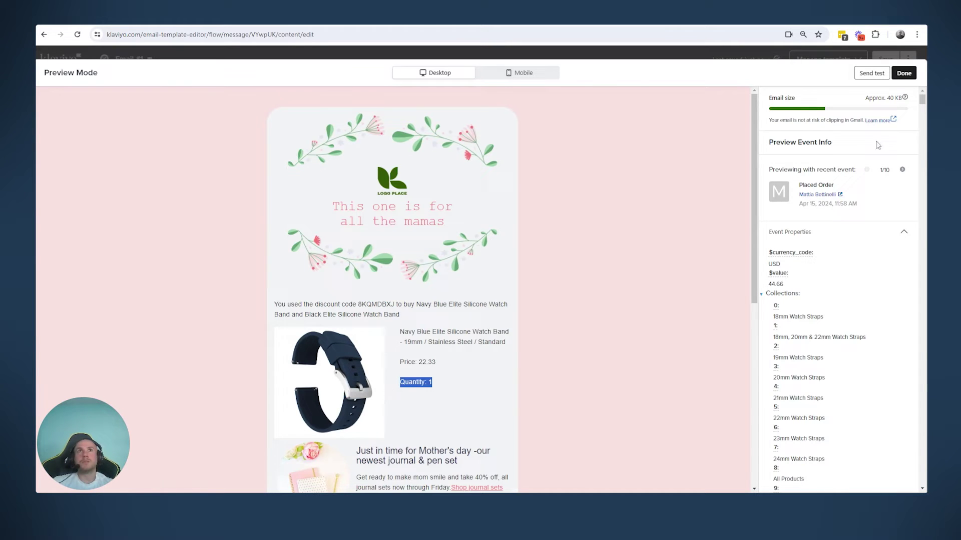
{"action": "left_click", "coordinate": [912, 77]}
Insert a $ sign directly before the price variable in the split's second column.
{"action": "left_click", "coordinate": [564, 302]}
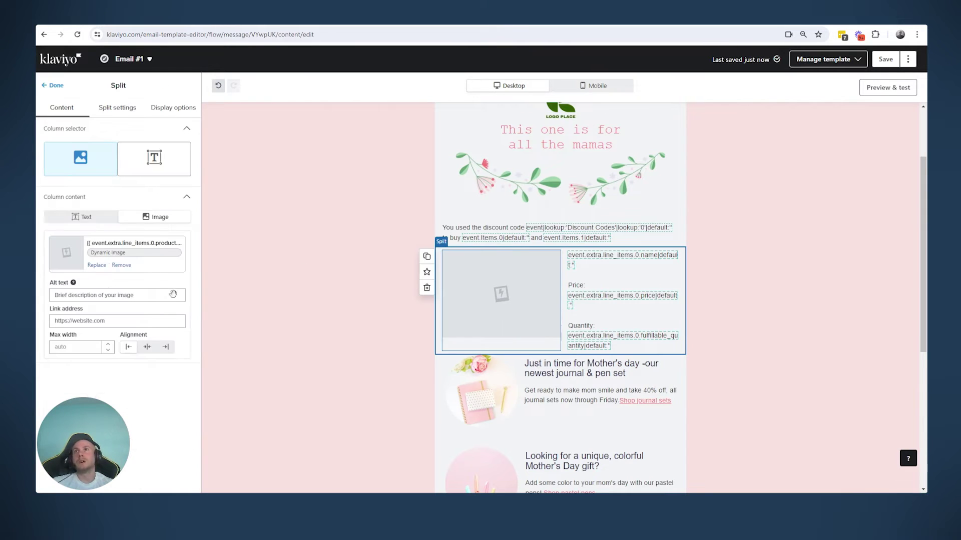
{"action": "left_click", "coordinate": [166, 169]}
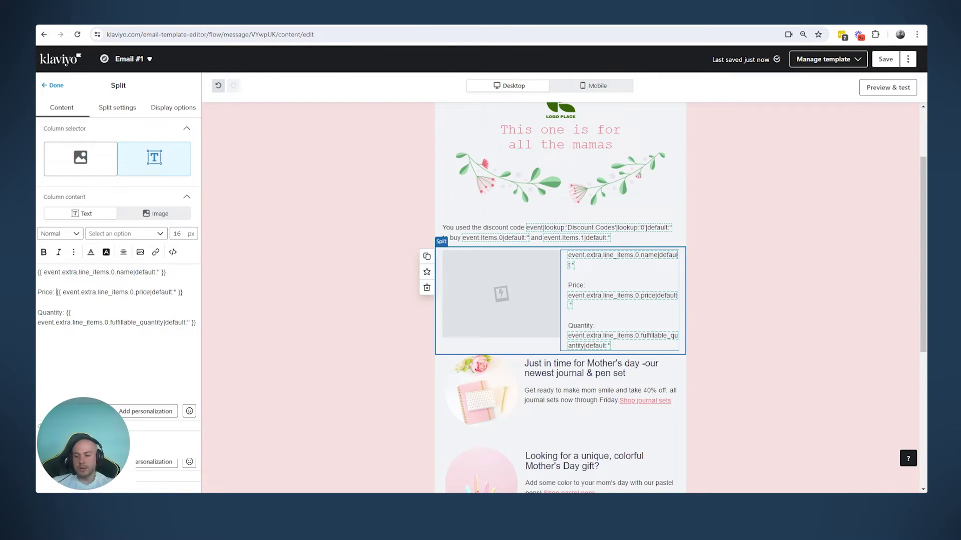
{"action": "type", "text": "$"}
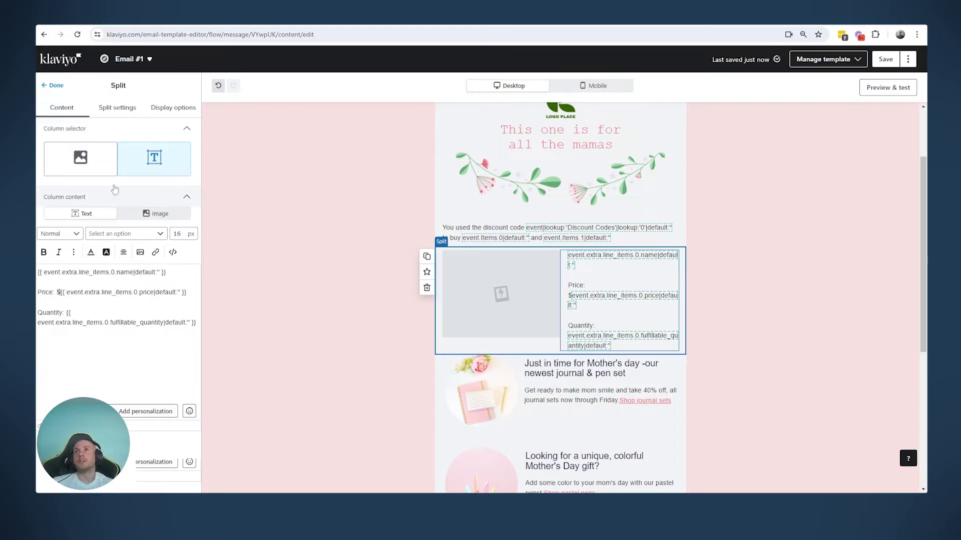
Preview the email and compare the product's price and name and the discount code sentence with the Placed Order event properties.
{"action": "left_click", "coordinate": [888, 87]}
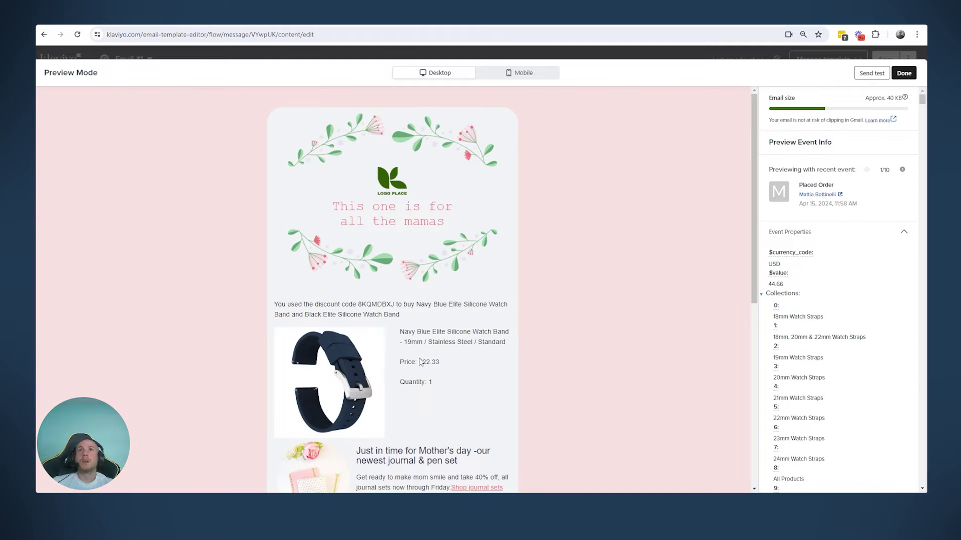
{"action": "left_click_drag", "start_coordinate": [418, 362], "coordinate": [439, 362]}
{"action": "left_click_drag", "start_coordinate": [417, 331], "coordinate": [426, 332]}
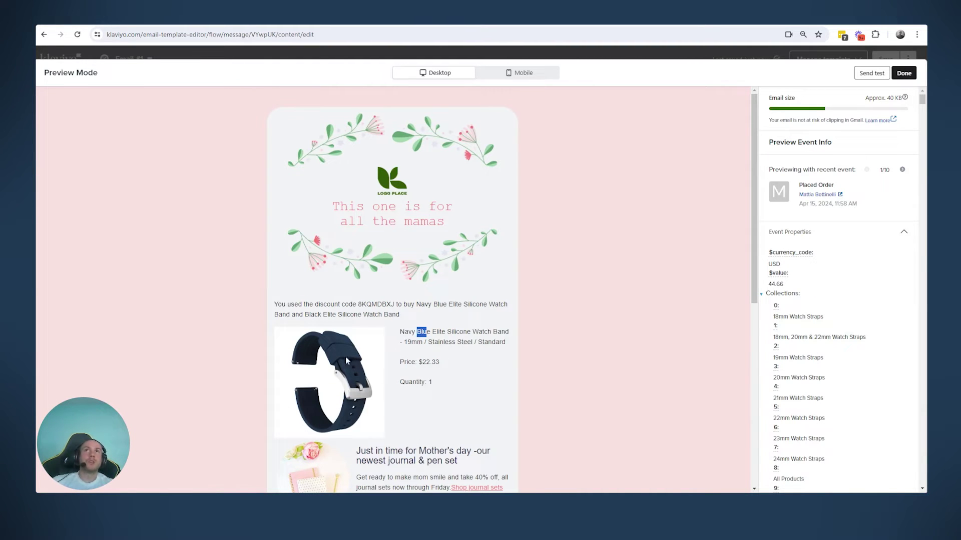
{"action": "scroll", "coordinate": [467, 341], "scroll_direction": "down", "scroll_amount": 3}
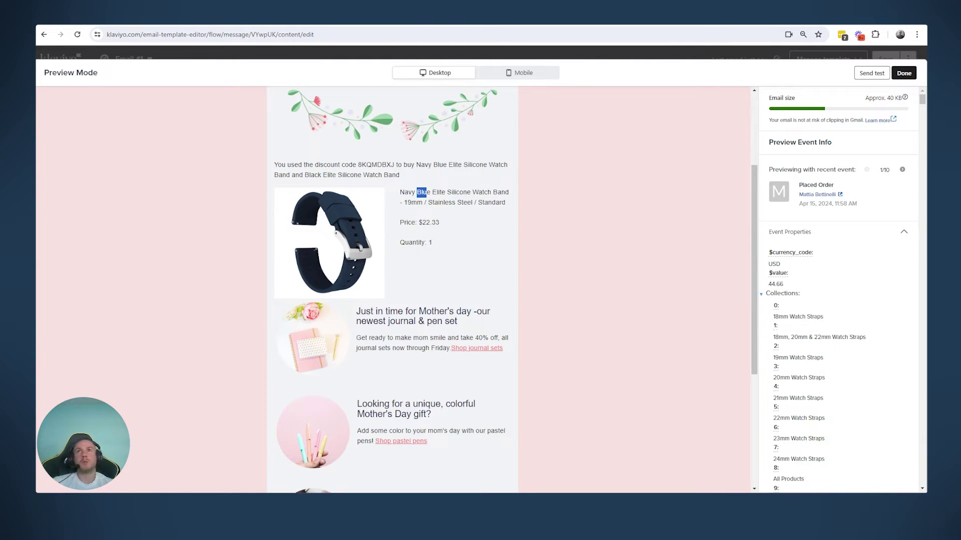
{"action": "scroll", "coordinate": [466, 193], "scroll_direction": "up", "scroll_amount": 1}
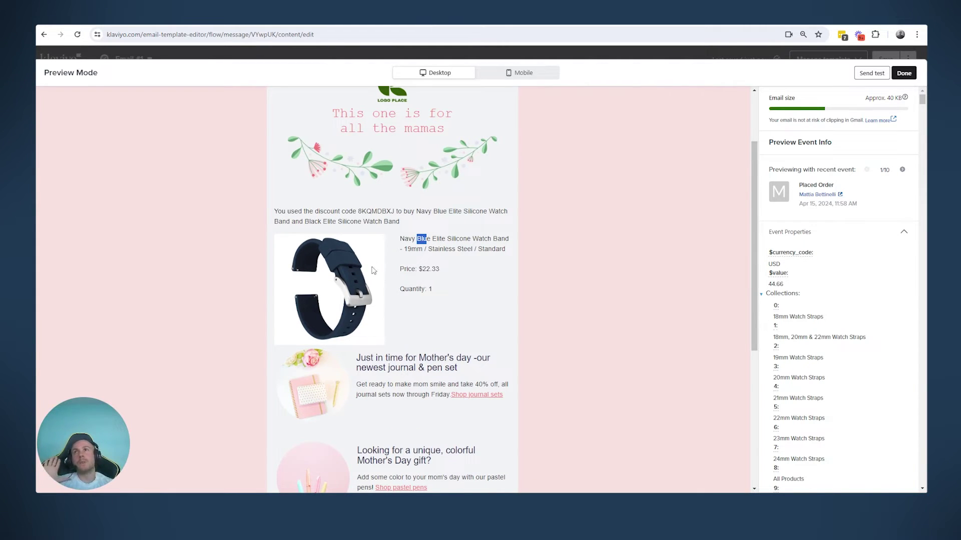
{"action": "left_click_drag", "start_coordinate": [400, 222], "coordinate": [274, 211]}
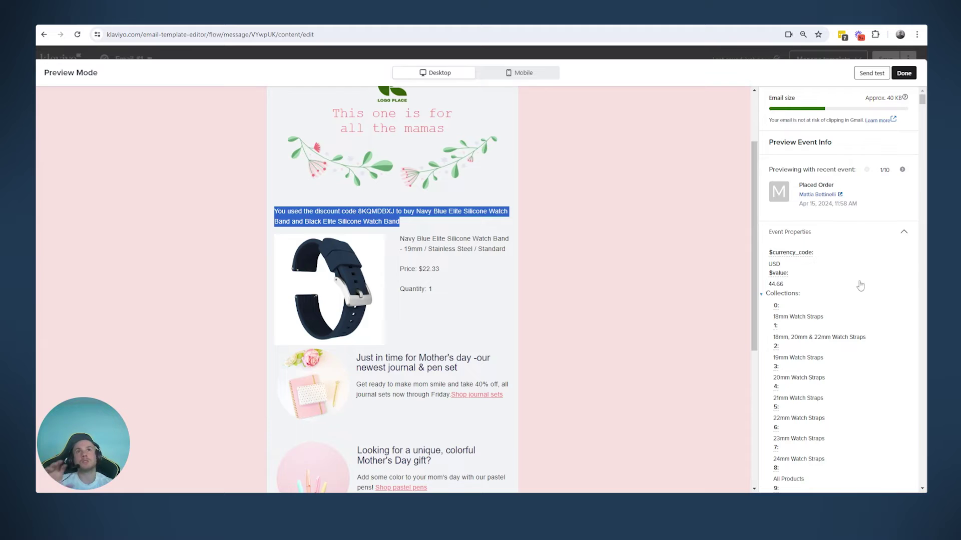
{"action": "scroll", "coordinate": [858, 285], "scroll_direction": "down", "scroll_amount": 8}
{"action": "scroll", "coordinate": [855, 309], "scroll_direction": "down", "scroll_amount": 4}
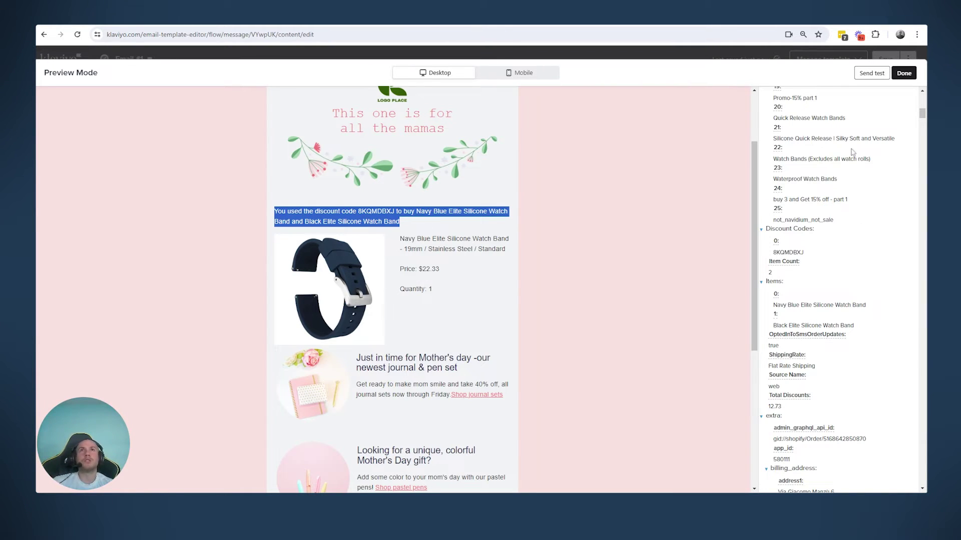
{"action": "scroll", "coordinate": [866, 199], "scroll_direction": "up", "scroll_amount": 15}
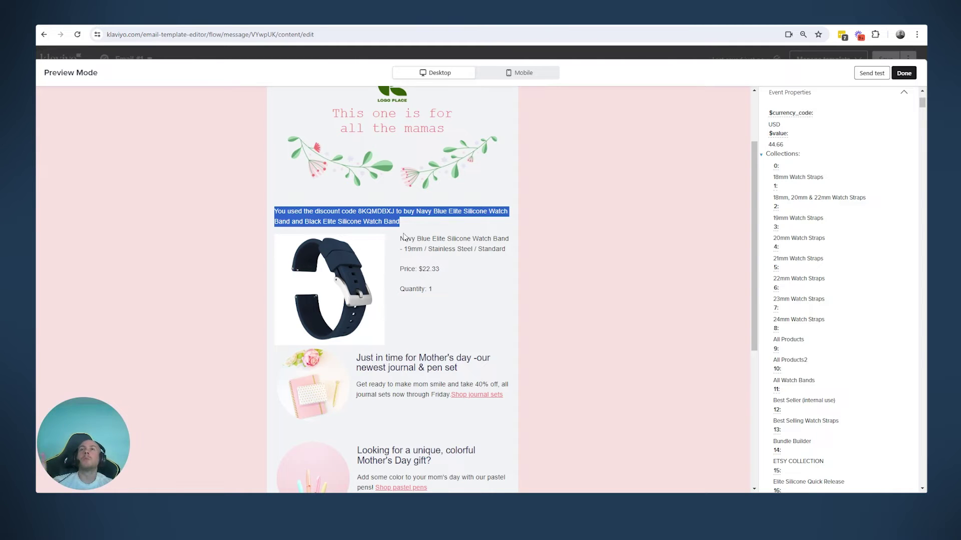
{"action": "left_click_drag", "start_coordinate": [399, 238], "coordinate": [439, 239]}
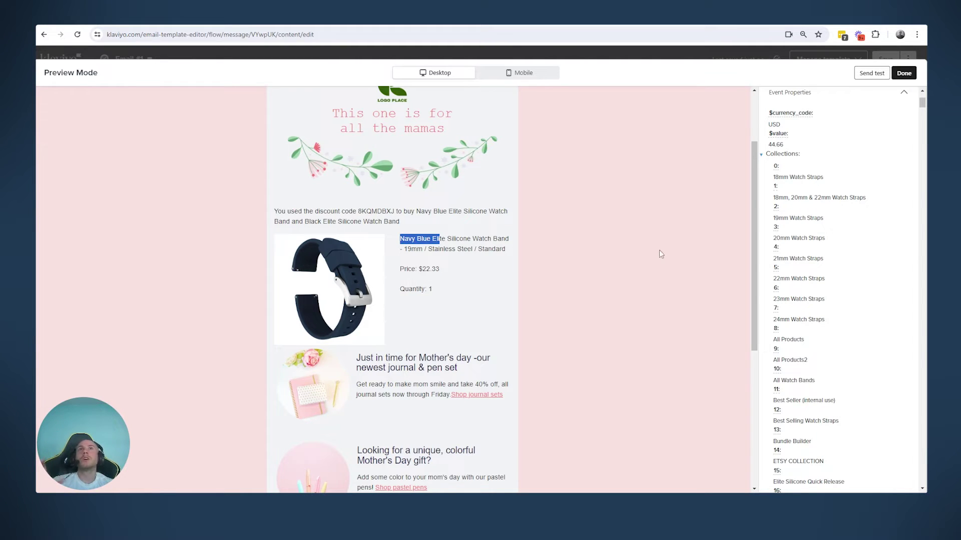
{"action": "scroll", "coordinate": [850, 260], "scroll_direction": "up", "scroll_amount": 3}
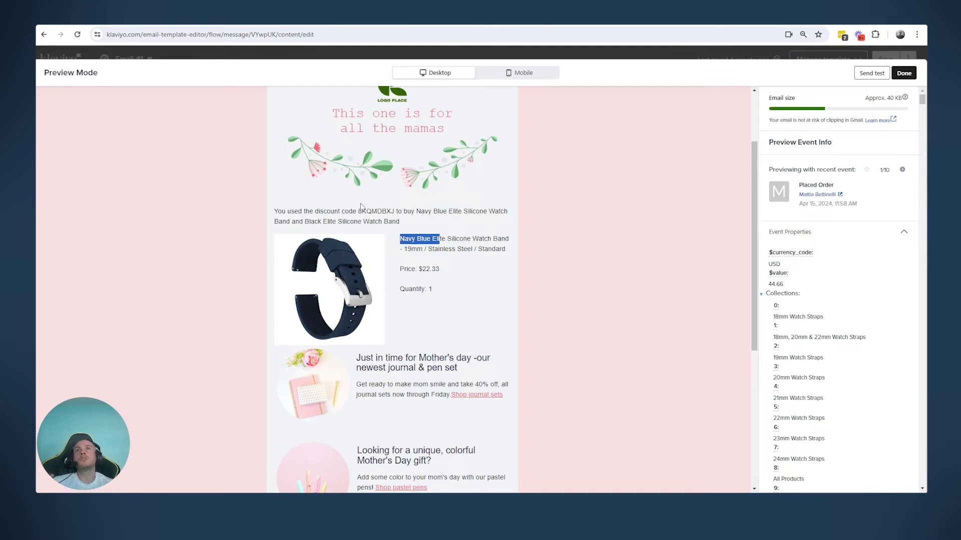
Preview the email with the second recent Placed Order event and check the product's name, price and quantity and the discount code sentence.
{"action": "left_click", "coordinate": [907, 173]}
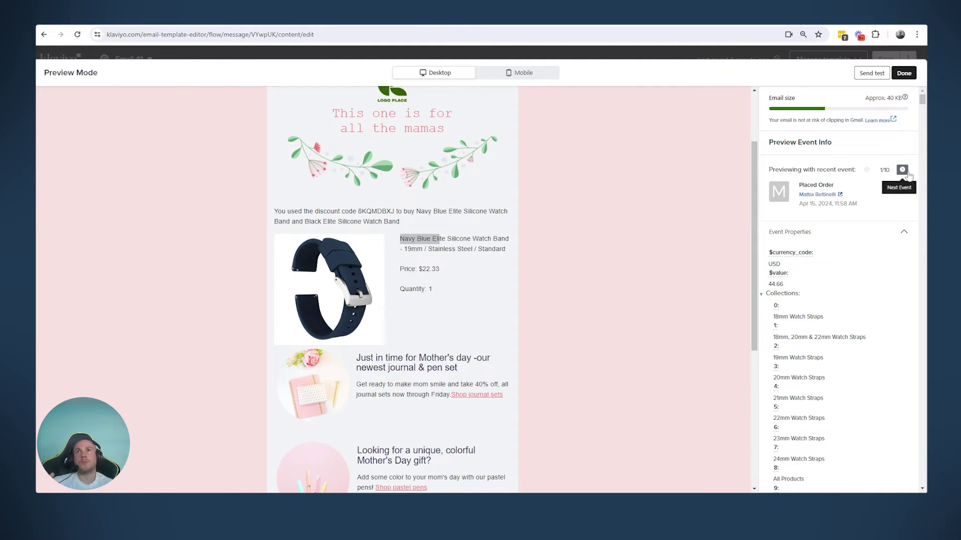
{"action": "left_click", "coordinate": [902, 170]}
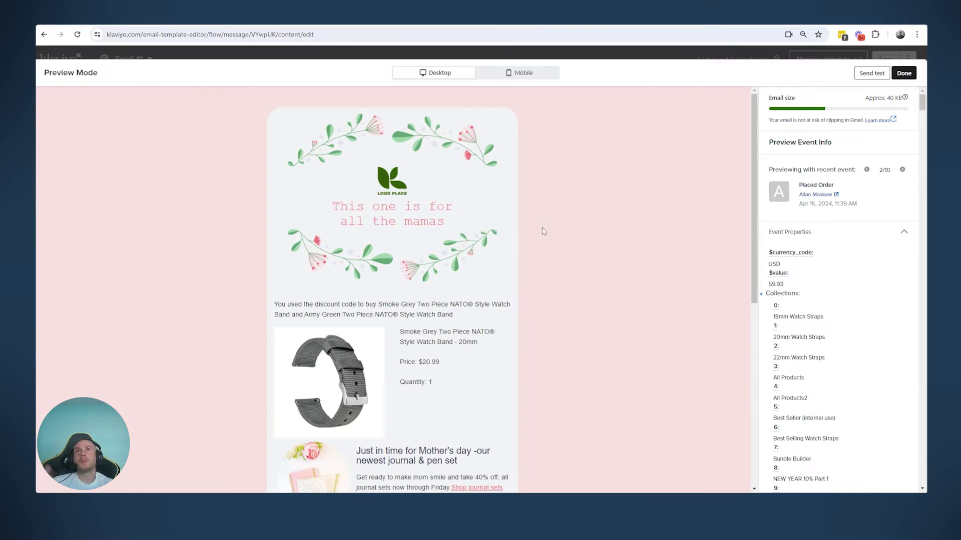
{"action": "scroll", "coordinate": [442, 323], "scroll_direction": "down", "scroll_amount": 1}
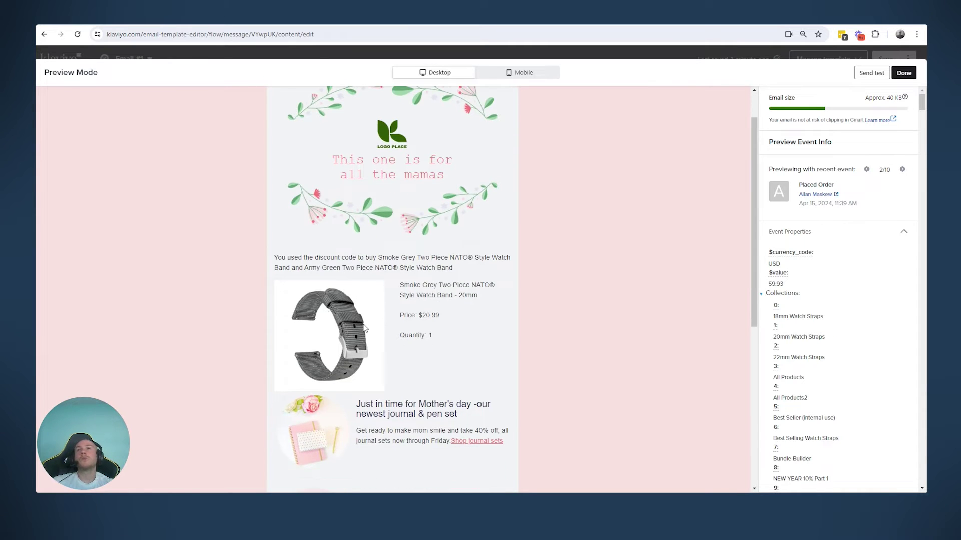
{"action": "left_click_drag", "start_coordinate": [401, 285], "coordinate": [478, 295]}
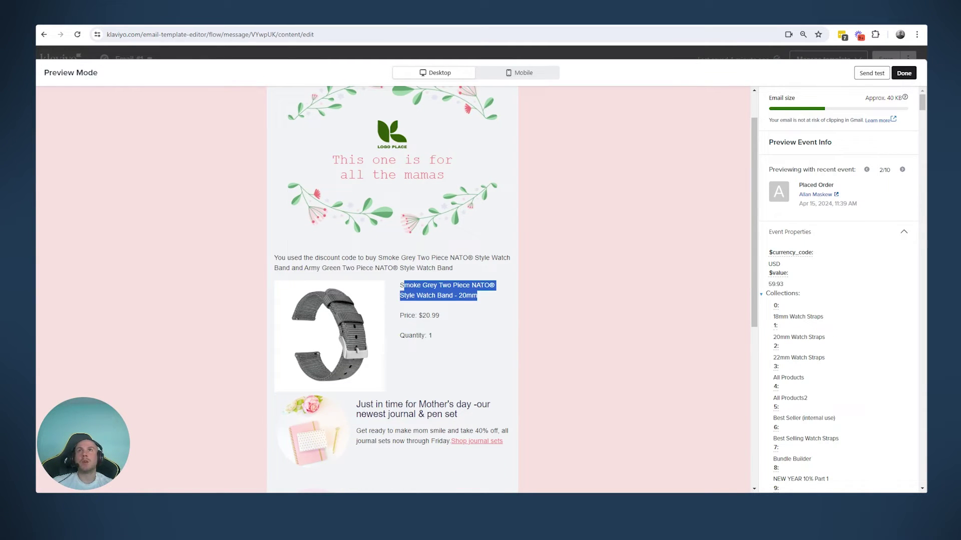
{"action": "left_click_drag", "start_coordinate": [411, 316], "coordinate": [433, 337]}
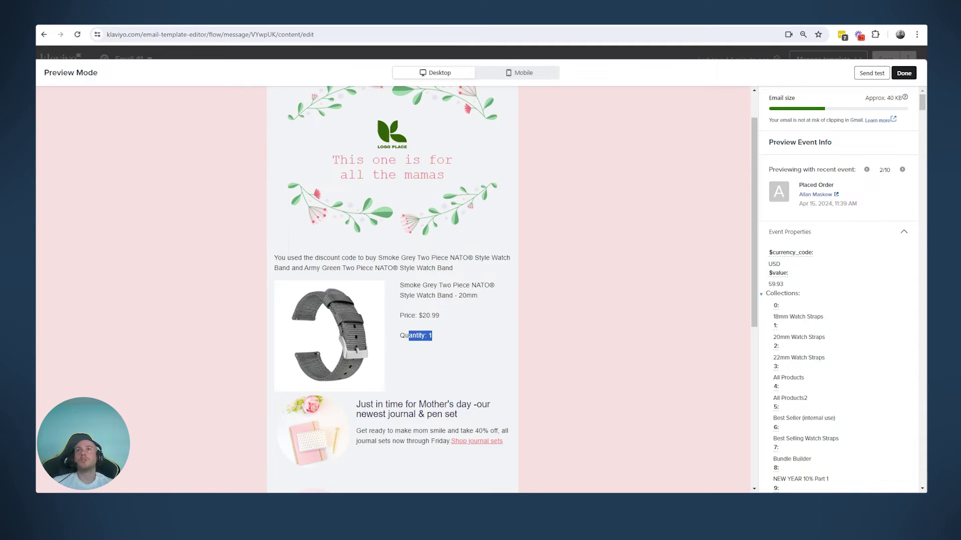
{"action": "left_click_drag", "start_coordinate": [286, 257], "coordinate": [460, 275]}
{"action": "left_click", "coordinate": [366, 257]}
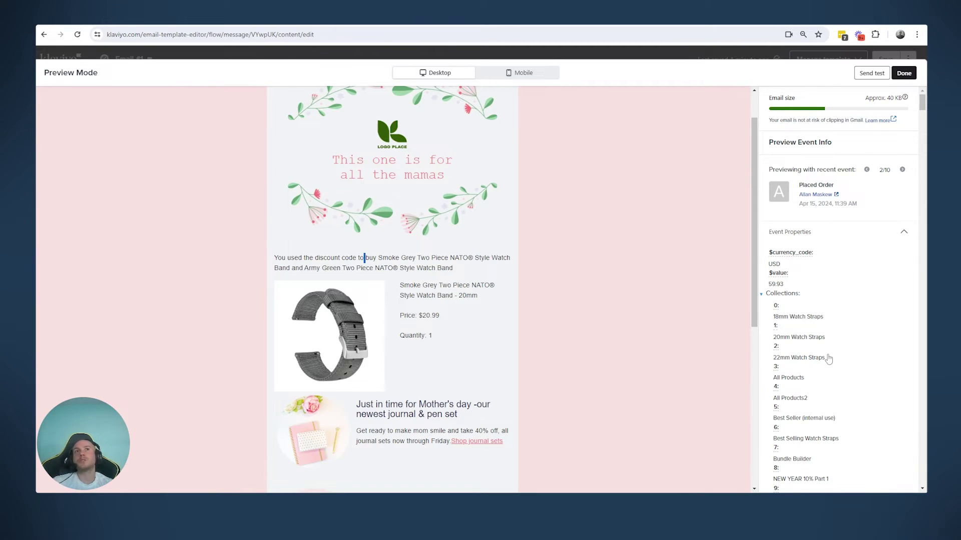
Examine the second event's Discount Codes and Items properties and compare them with the item names in the discount code sentence.
{"action": "scroll", "coordinate": [829, 359], "scroll_direction": "down", "scroll_amount": 5}
{"action": "scroll", "coordinate": [828, 359], "scroll_direction": "down", "scroll_amount": 3}
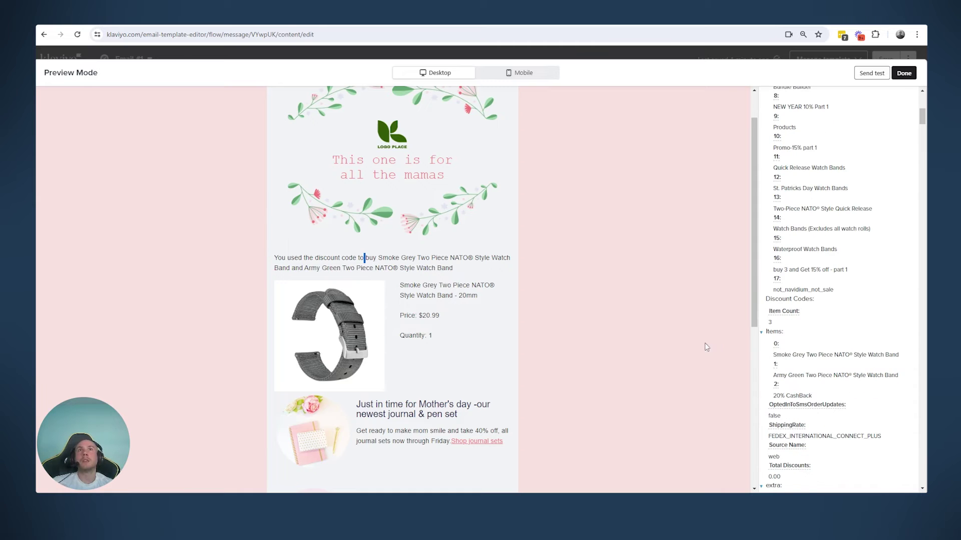
{"action": "scroll", "coordinate": [846, 376], "scroll_direction": "down", "scroll_amount": 1}
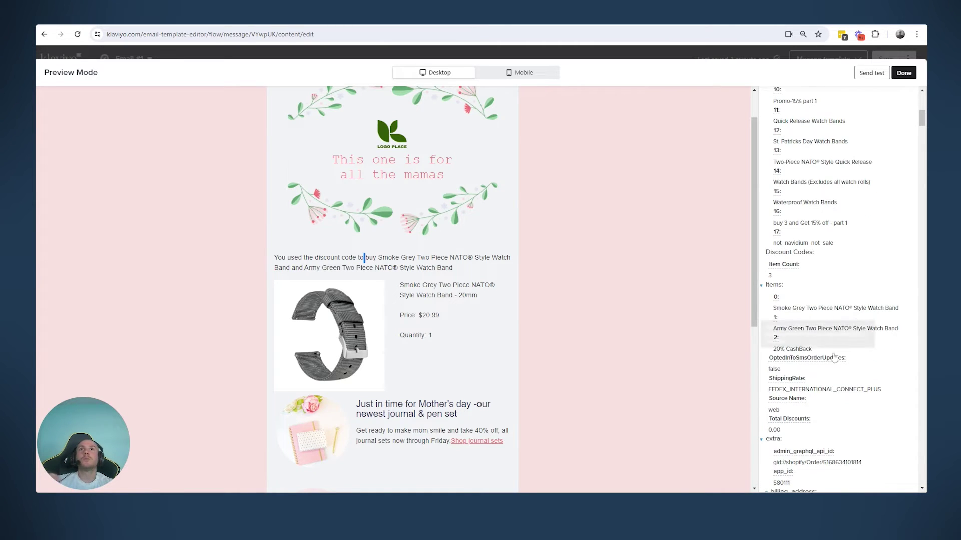
{"action": "scroll", "coordinate": [511, 313], "scroll_direction": "up", "scroll_amount": 2}
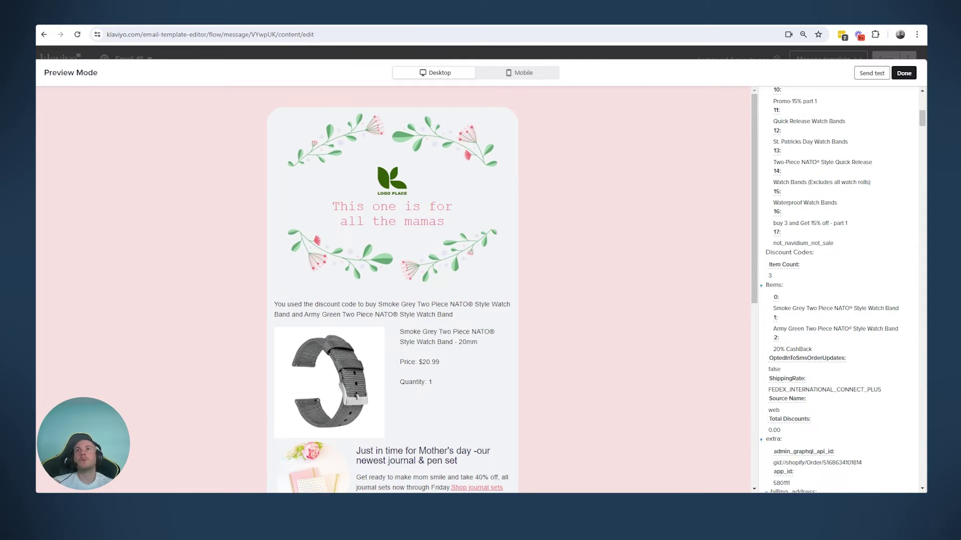
{"action": "left_click_drag", "start_coordinate": [317, 315], "coordinate": [453, 315]}
{"action": "scroll", "coordinate": [840, 250], "scroll_direction": "up", "scroll_amount": 5}
Preview the email with the third and fourth recent events, check the fourth one's discount code and item sentence, and leave preview mode.
{"action": "left_click", "coordinate": [902, 170]}
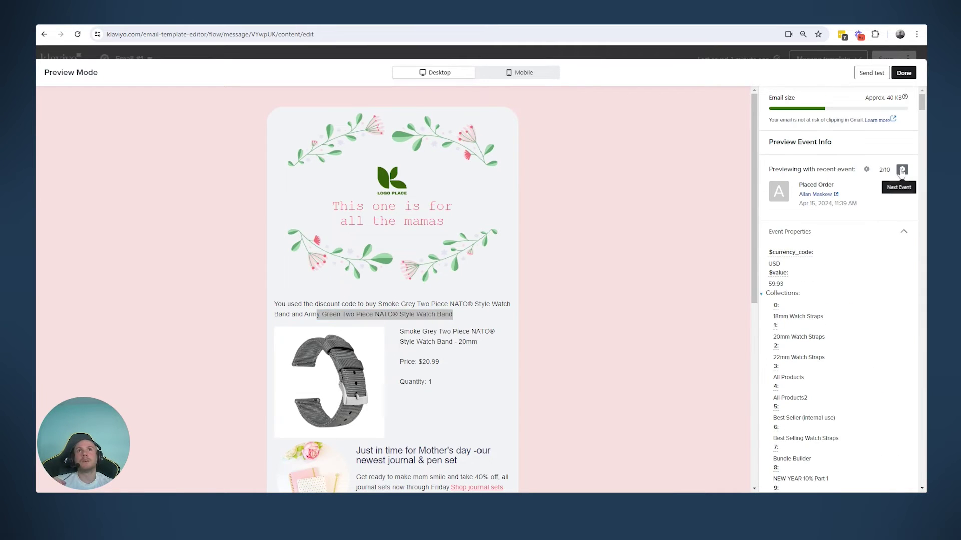
{"action": "left_click", "coordinate": [902, 171]}
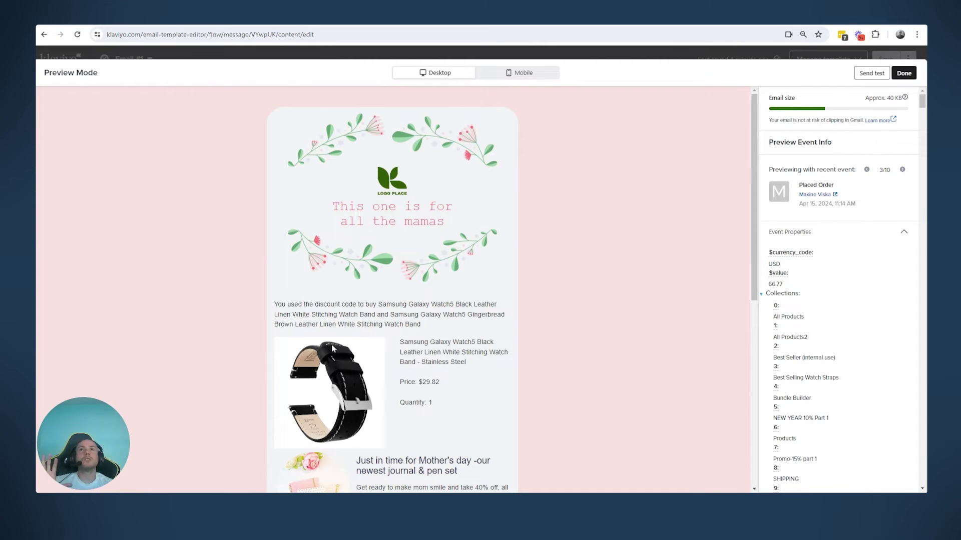
{"action": "left_click", "coordinate": [902, 170]}
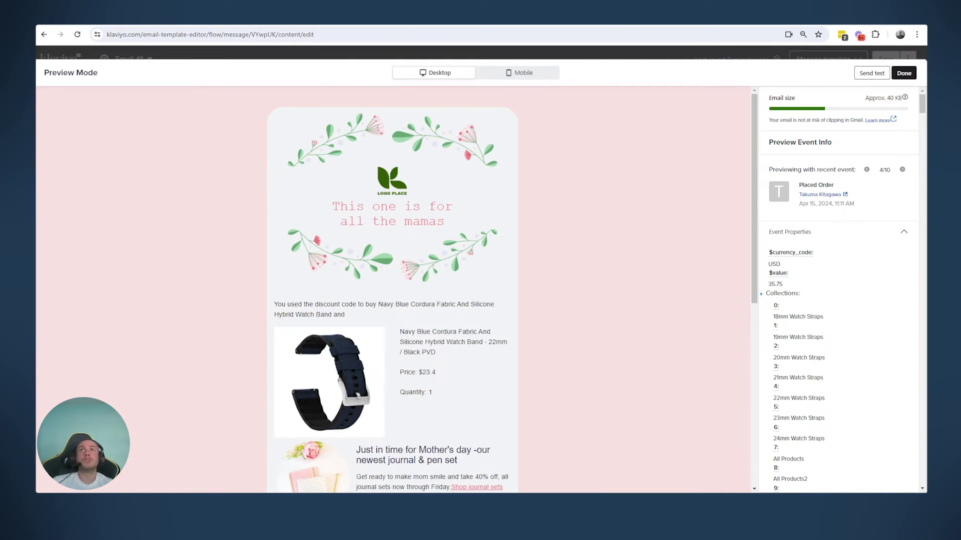
{"action": "left_click_drag", "start_coordinate": [288, 304], "coordinate": [489, 315]}
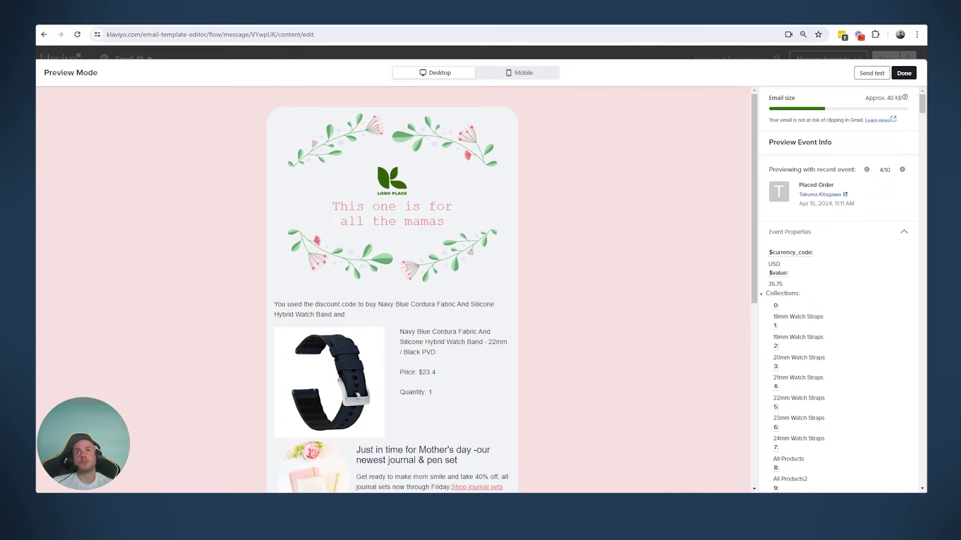
{"action": "left_click_drag", "start_coordinate": [359, 305], "coordinate": [351, 305]}
{"action": "left_click", "coordinate": [349, 319]}
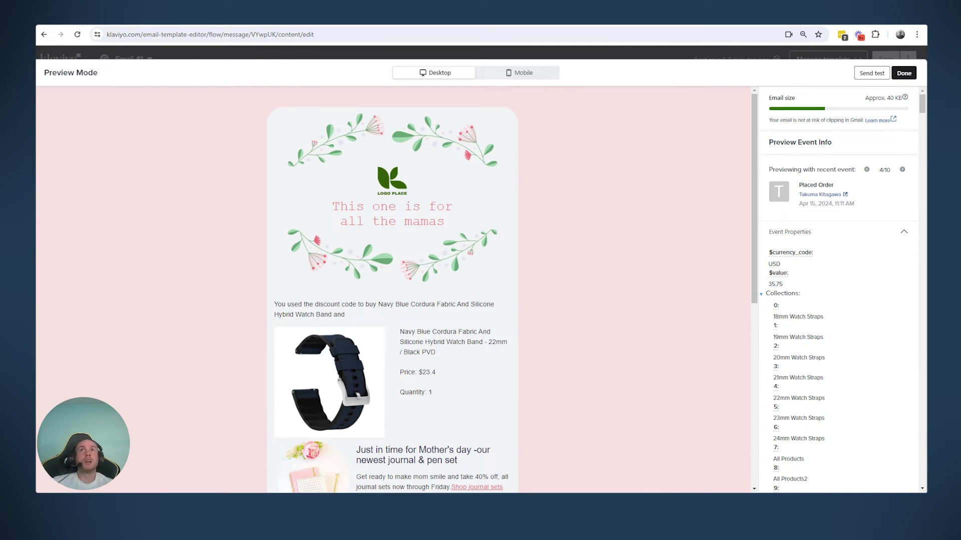
{"action": "left_click_drag", "start_coordinate": [431, 305], "coordinate": [494, 305]}
{"action": "left_click", "coordinate": [359, 317]}
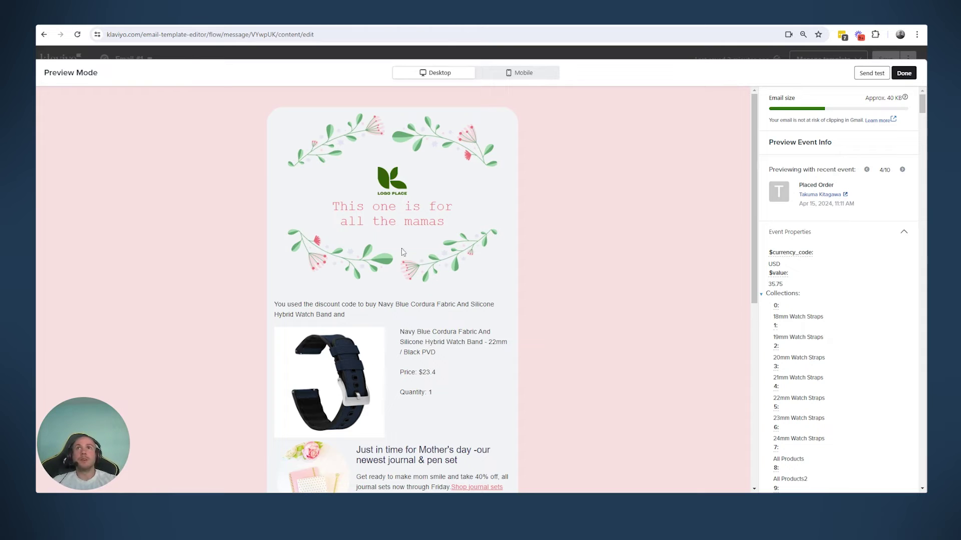
{"action": "left_click", "coordinate": [904, 73]}
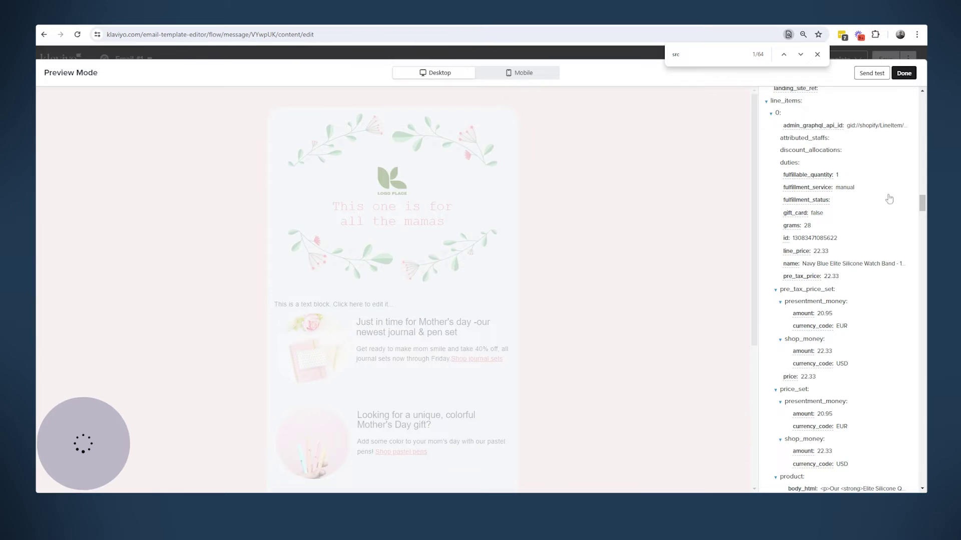
Look through the first line item's product image entries in the previewed event's properties and leave preview mode.
{"action": "left_click", "coordinate": [817, 55]}
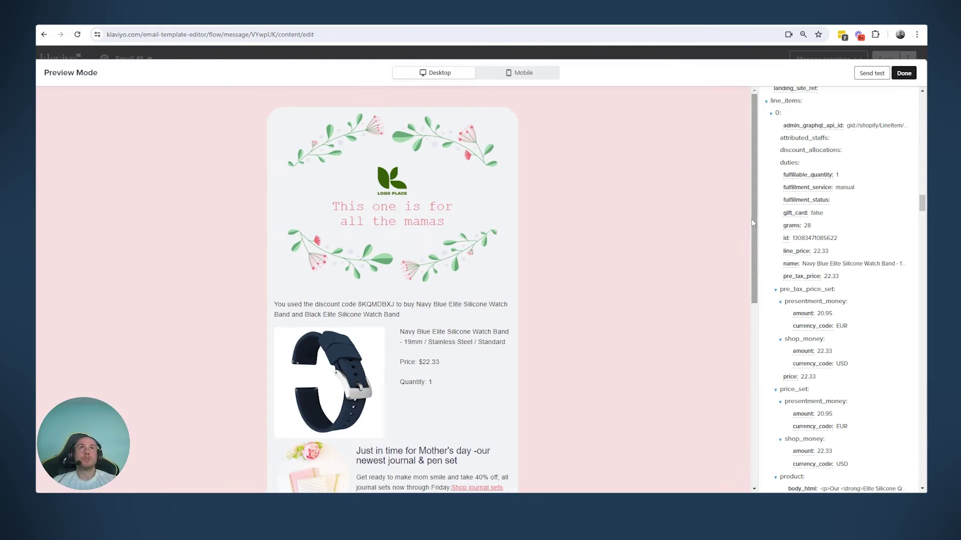
{"action": "scroll", "coordinate": [911, 290], "scroll_direction": "down", "scroll_amount": 5}
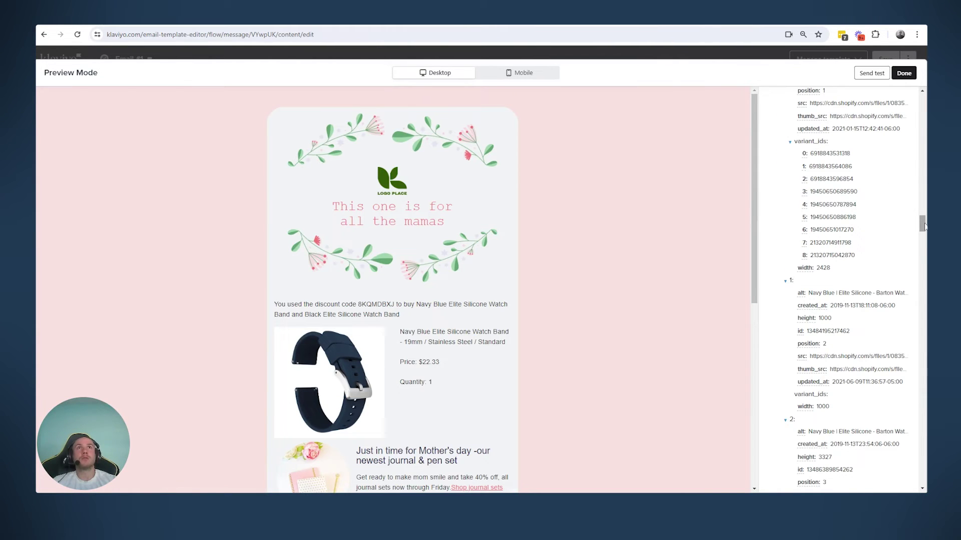
{"action": "left_click_drag", "start_coordinate": [922, 225], "coordinate": [919, 266]}
{"action": "left_click", "coordinate": [904, 73]}
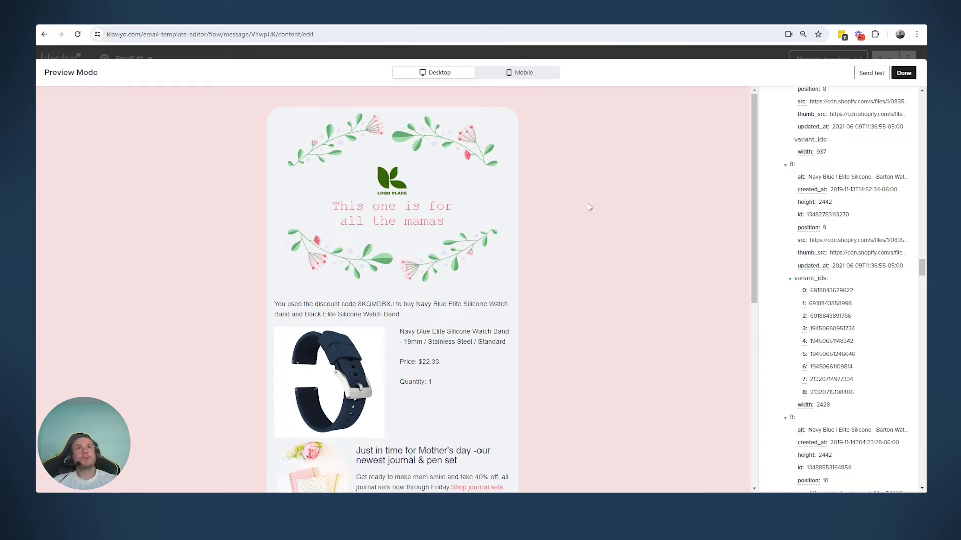
{"action": "left_click", "coordinate": [903, 73]}
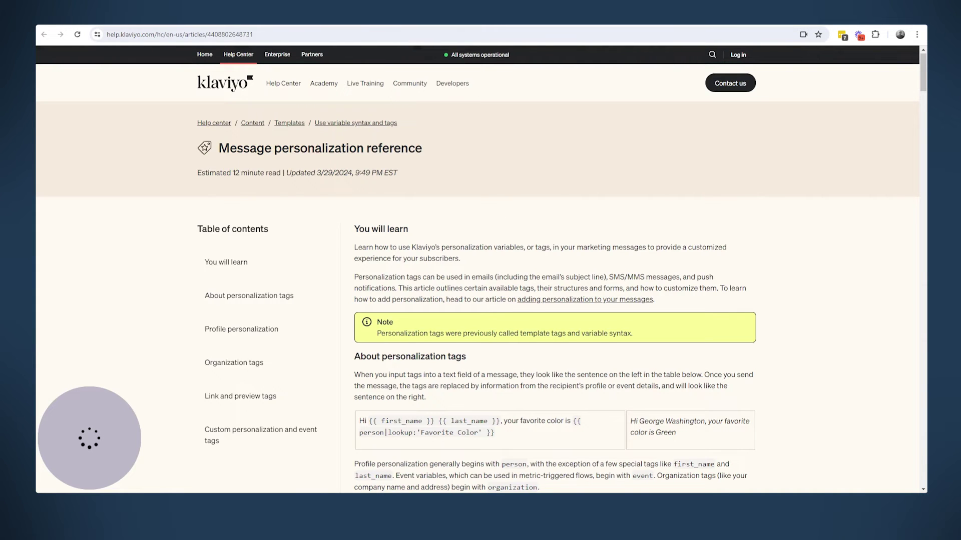
Read Klaviyo's Message personalization reference article from its introduction through the table of profile personalization tags.
{"action": "left_click_drag", "start_coordinate": [229, 148], "coordinate": [442, 150]}
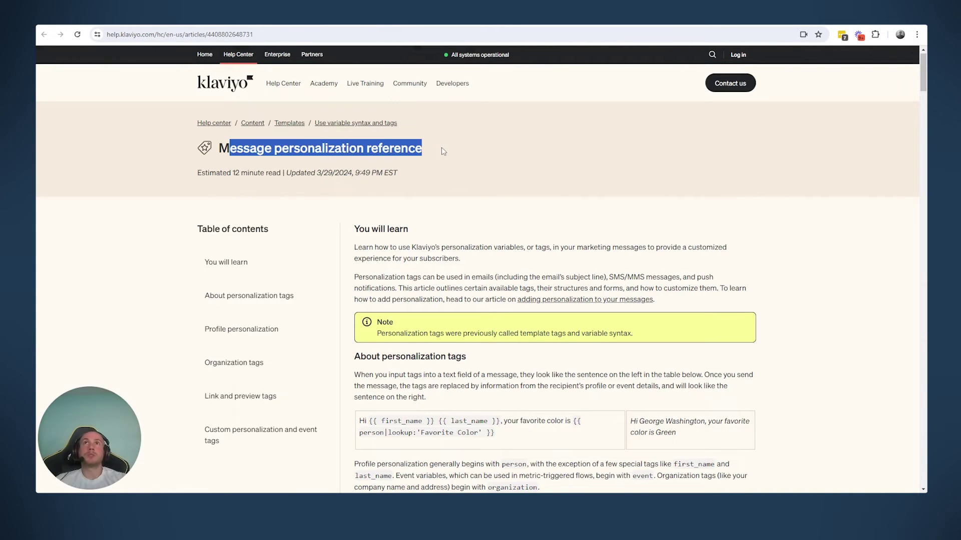
{"action": "scroll", "coordinate": [551, 245], "scroll_direction": "down", "scroll_amount": 4}
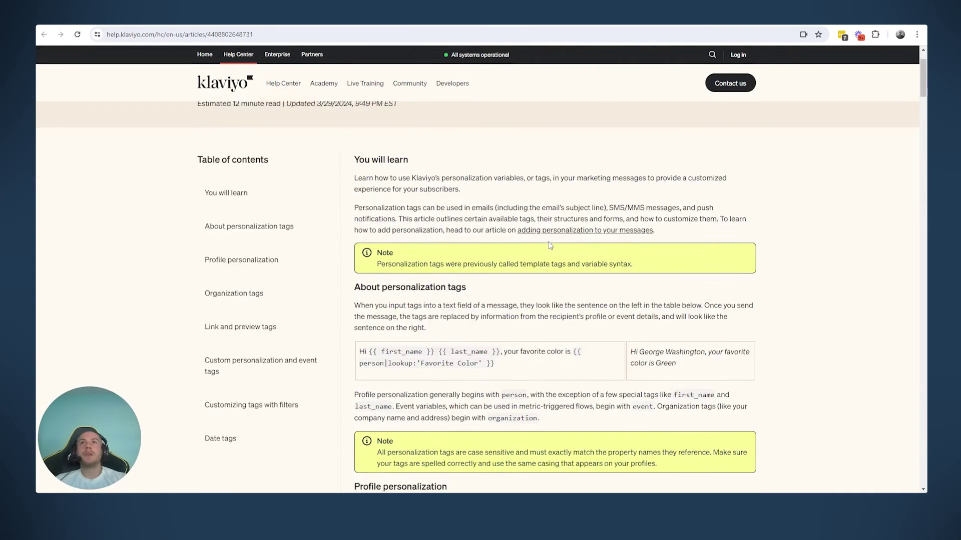
{"action": "scroll", "coordinate": [550, 245], "scroll_direction": "down", "scroll_amount": 5}
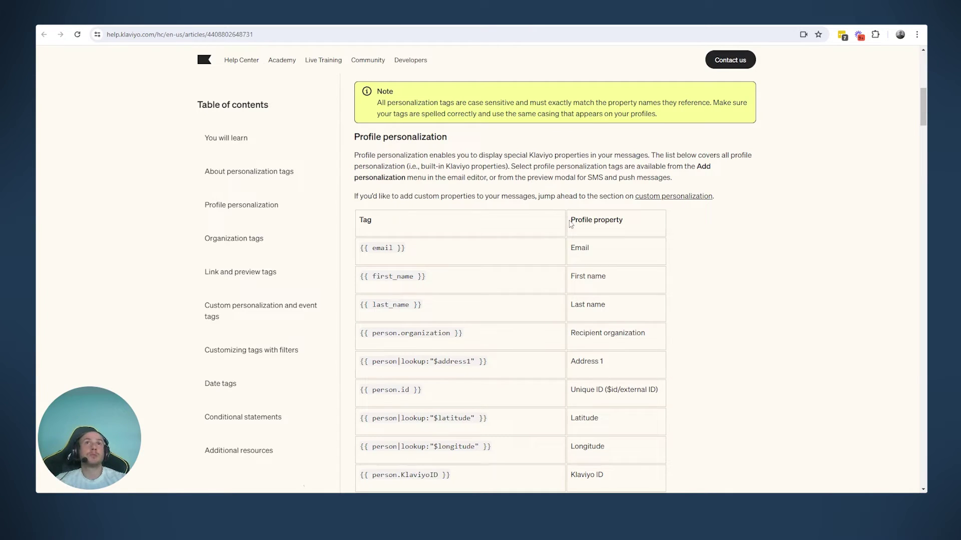
{"action": "scroll", "coordinate": [597, 243], "scroll_direction": "down", "scroll_amount": 2}
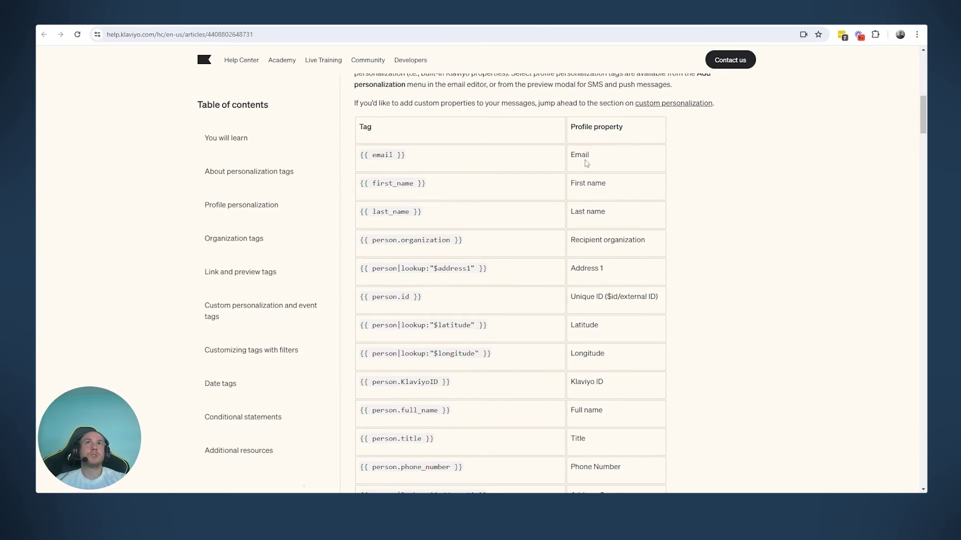
{"action": "left_click_drag", "start_coordinate": [575, 154], "coordinate": [614, 210]}
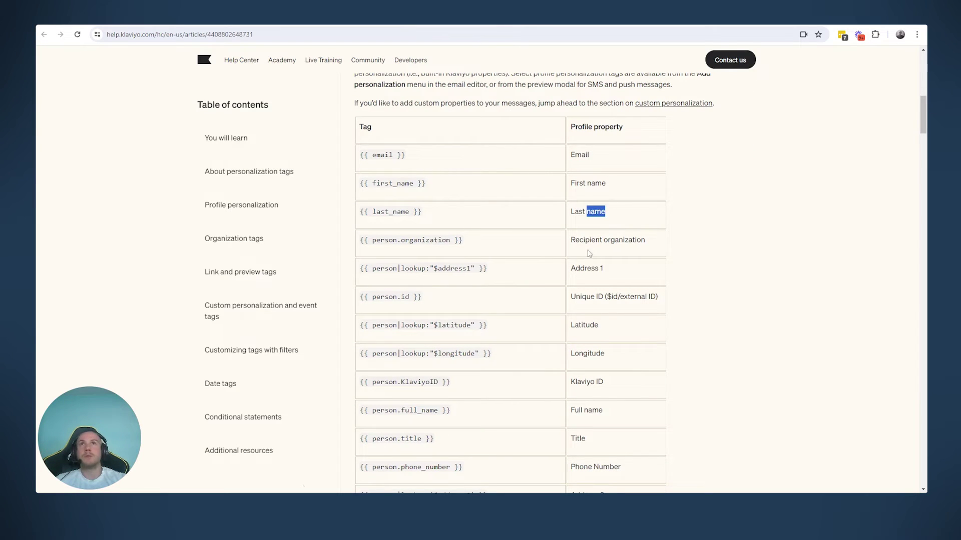
{"action": "scroll", "coordinate": [503, 233], "scroll_direction": "down", "scroll_amount": 1}
{"action": "scroll", "coordinate": [565, 296], "scroll_direction": "down", "scroll_amount": 4}
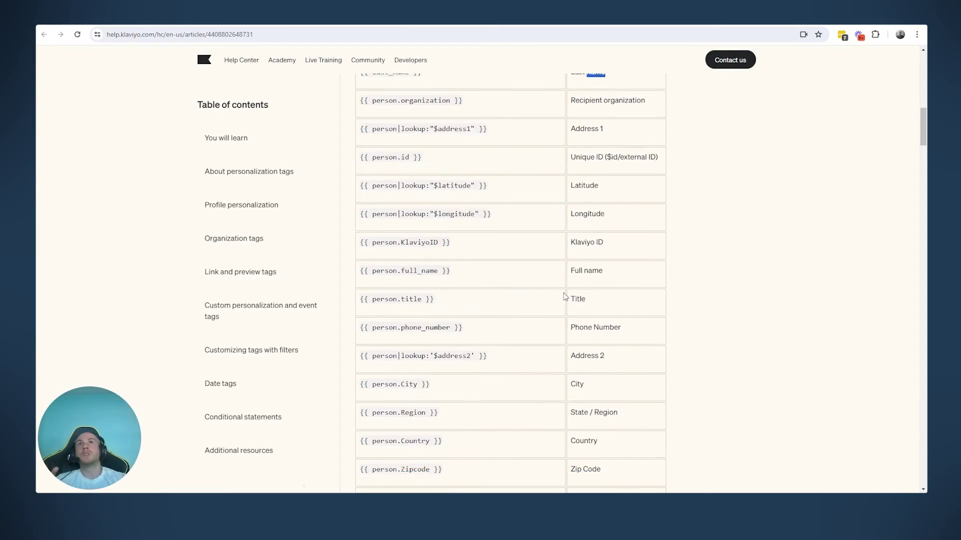
{"action": "scroll", "coordinate": [624, 258], "scroll_direction": "down", "scroll_amount": 6}
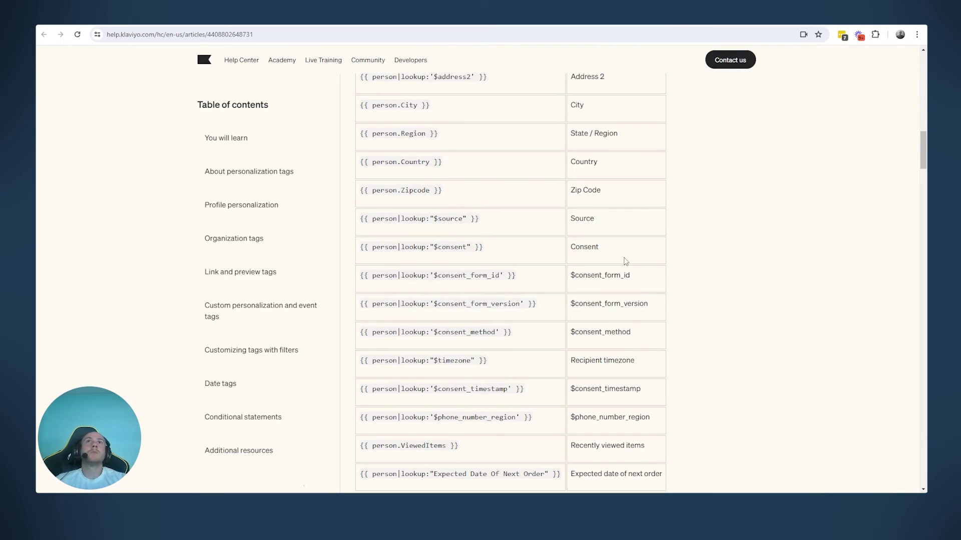
Examine the organization tags and the unsubscribe tag with its output in the personalization reference.
{"action": "scroll", "coordinate": [622, 269], "scroll_direction": "down", "scroll_amount": 7}
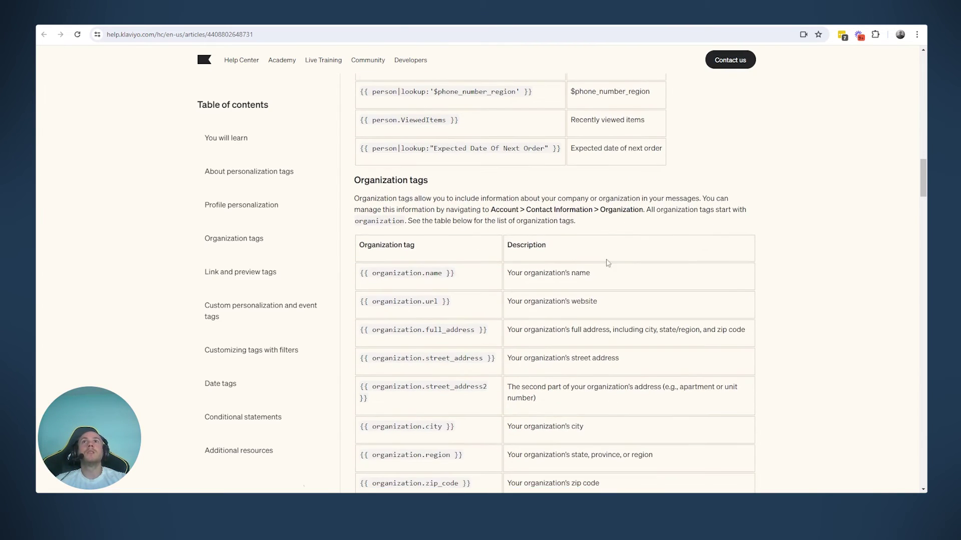
{"action": "left_click_drag", "start_coordinate": [361, 181], "coordinate": [468, 182]}
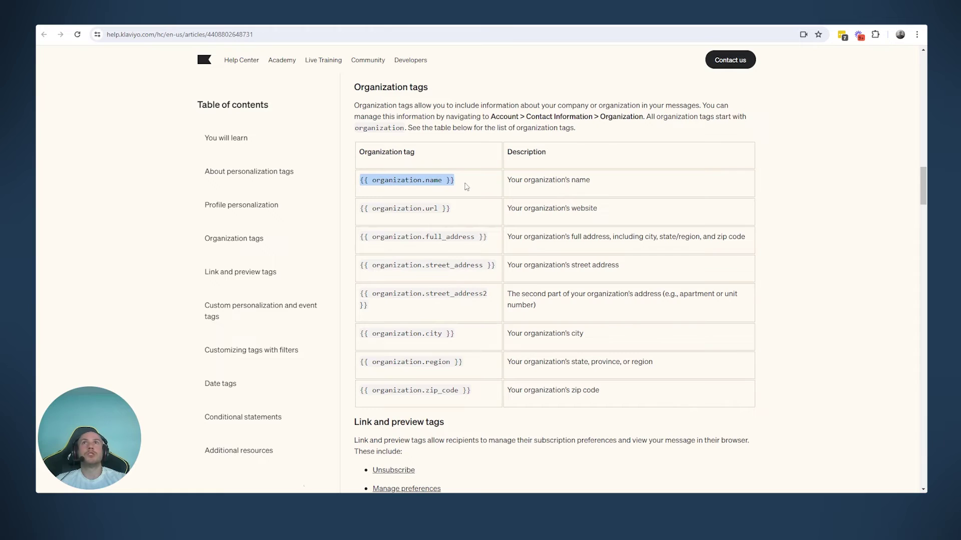
{"action": "scroll", "coordinate": [501, 197], "scroll_direction": "down", "scroll_amount": 1}
{"action": "scroll", "coordinate": [519, 301], "scroll_direction": "down", "scroll_amount": 3}
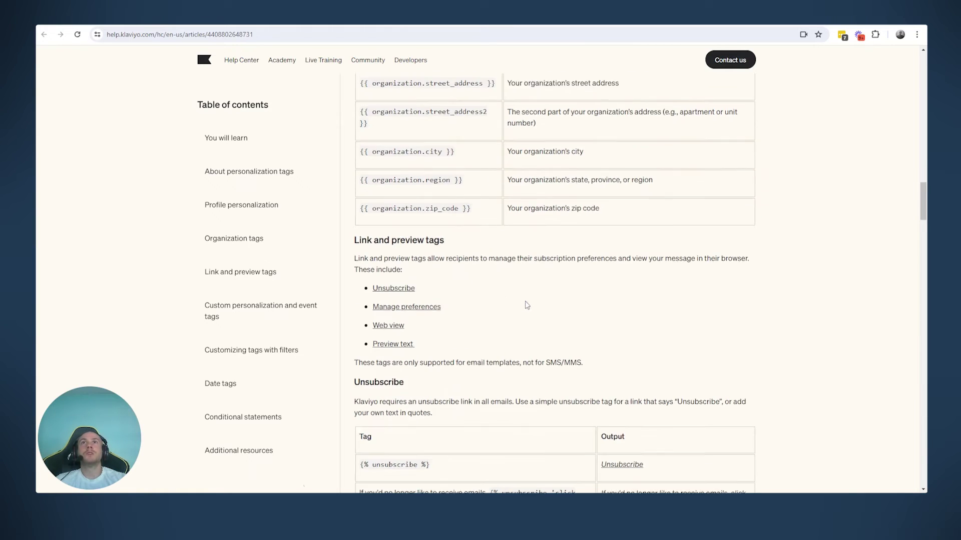
{"action": "scroll", "coordinate": [443, 280], "scroll_direction": "down", "scroll_amount": 3}
{"action": "mouse_move", "coordinate": [450, 320]}
{"action": "left_mouse_down"}
{"action": "mouse_move", "coordinate": [385, 321]}
{"action": "mouse_move", "coordinate": [439, 322]}
{"action": "left_mouse_up"}
{"action": "left_click", "coordinate": [384, 322]}
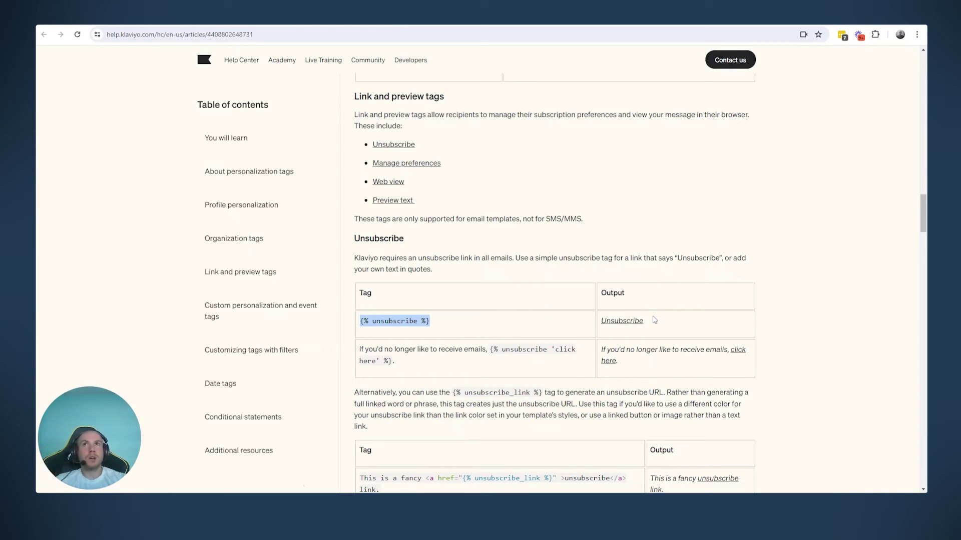
{"action": "left_click", "coordinate": [477, 303]}
{"action": "left_click_drag", "start_coordinate": [368, 320], "coordinate": [534, 315]}
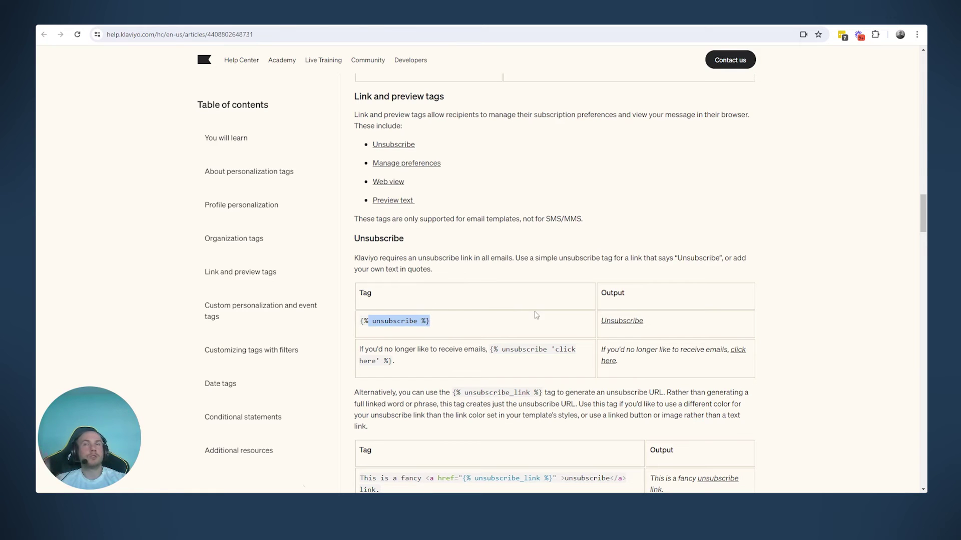
Read the manage preferences, web view and preview text tags and examine the custom personalization and event tag formats.
{"action": "scroll", "coordinate": [528, 302], "scroll_direction": "down", "scroll_amount": 4}
{"action": "scroll", "coordinate": [526, 298], "scroll_direction": "down", "scroll_amount": 12}
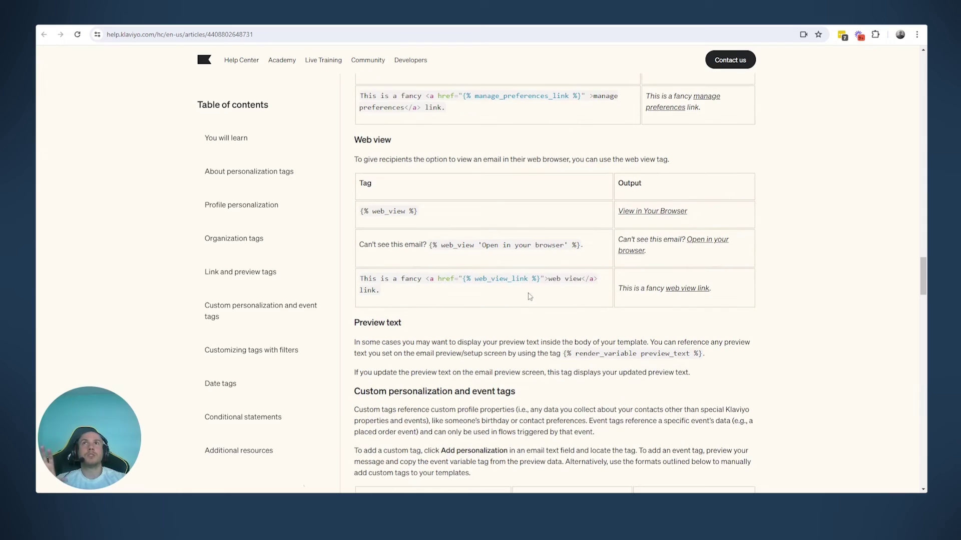
{"action": "scroll", "coordinate": [523, 286], "scroll_direction": "up", "scroll_amount": 3}
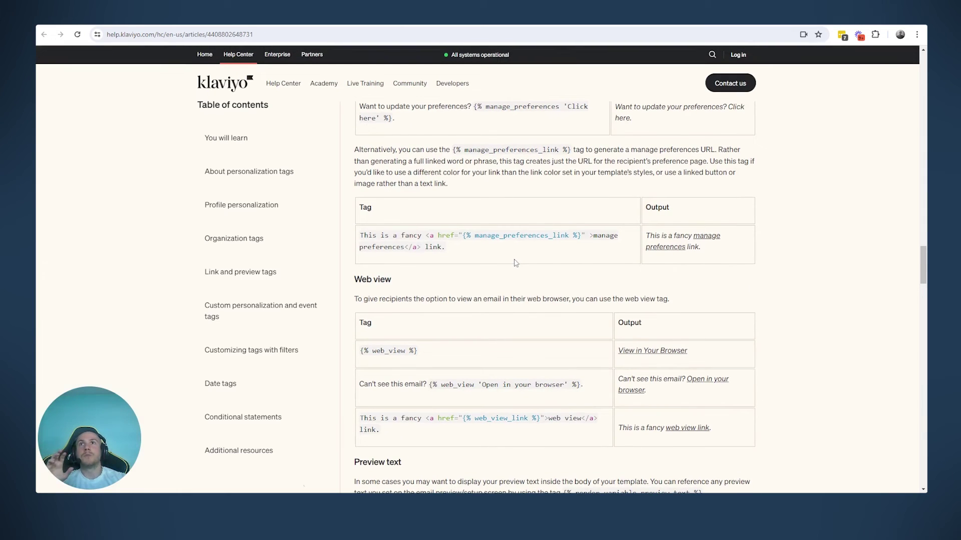
{"action": "scroll", "coordinate": [515, 264], "scroll_direction": "down", "scroll_amount": 2}
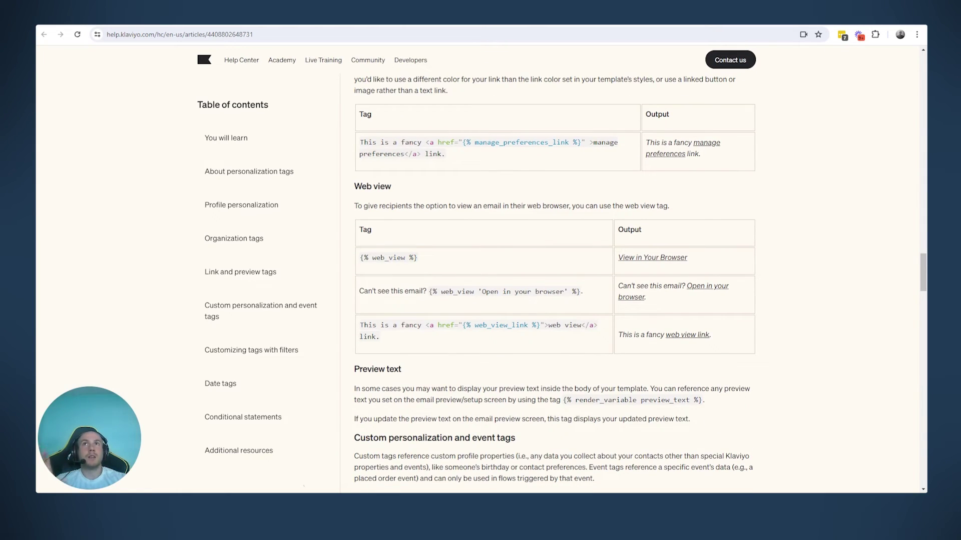
{"action": "scroll", "coordinate": [424, 279], "scroll_direction": "down", "scroll_amount": 4}
{"action": "scroll", "coordinate": [505, 295], "scroll_direction": "down", "scroll_amount": 3}
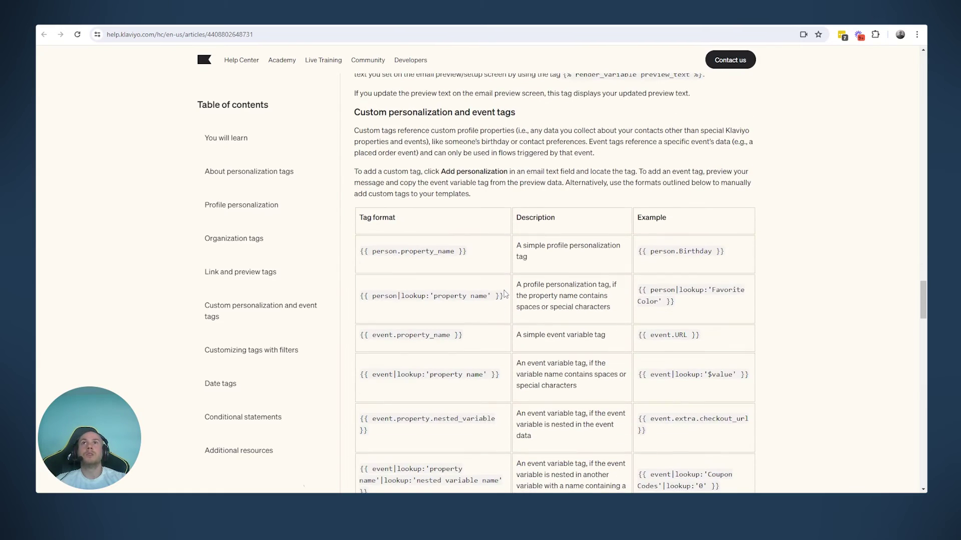
{"action": "scroll", "coordinate": [504, 294], "scroll_direction": "down", "scroll_amount": 1}
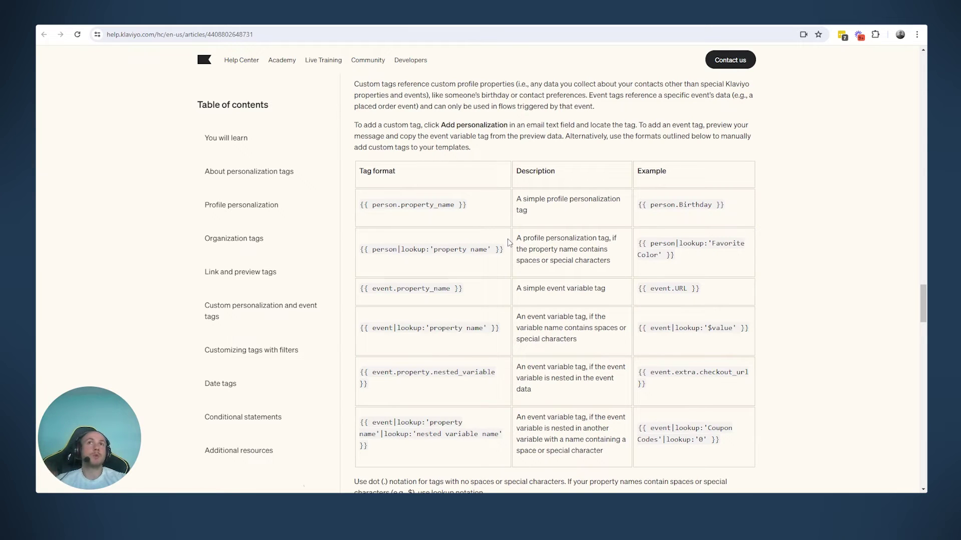
{"action": "scroll", "coordinate": [509, 243], "scroll_direction": "down", "scroll_amount": 4}
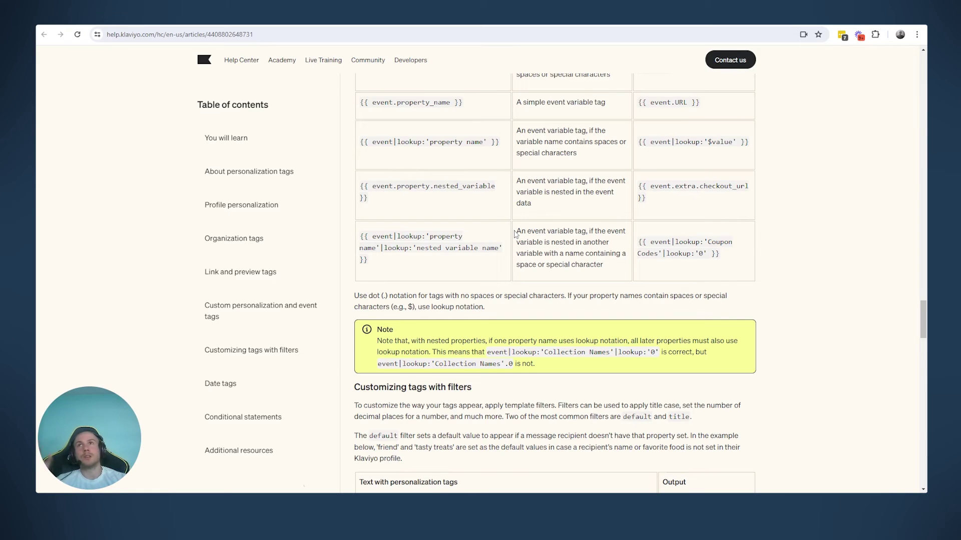
Read the section on customizing tags with filters and examine the Favorite Food lookup with its 'tasty treats' default.
{"action": "scroll", "coordinate": [514, 234], "scroll_direction": "down", "scroll_amount": 4}
{"action": "scroll", "coordinate": [515, 240], "scroll_direction": "down", "scroll_amount": 2}
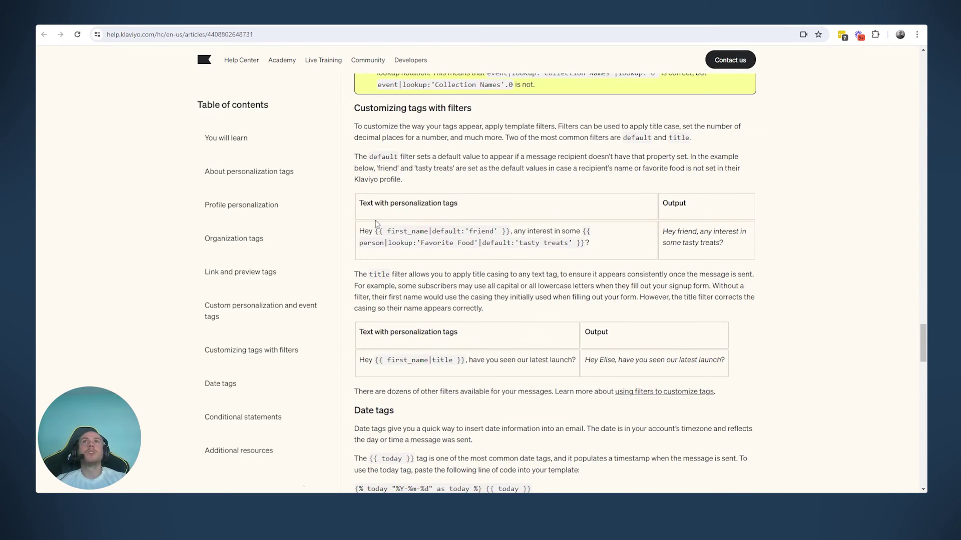
{"action": "left_click_drag", "start_coordinate": [358, 233], "coordinate": [732, 250]}
{"action": "left_click", "coordinate": [434, 231]}
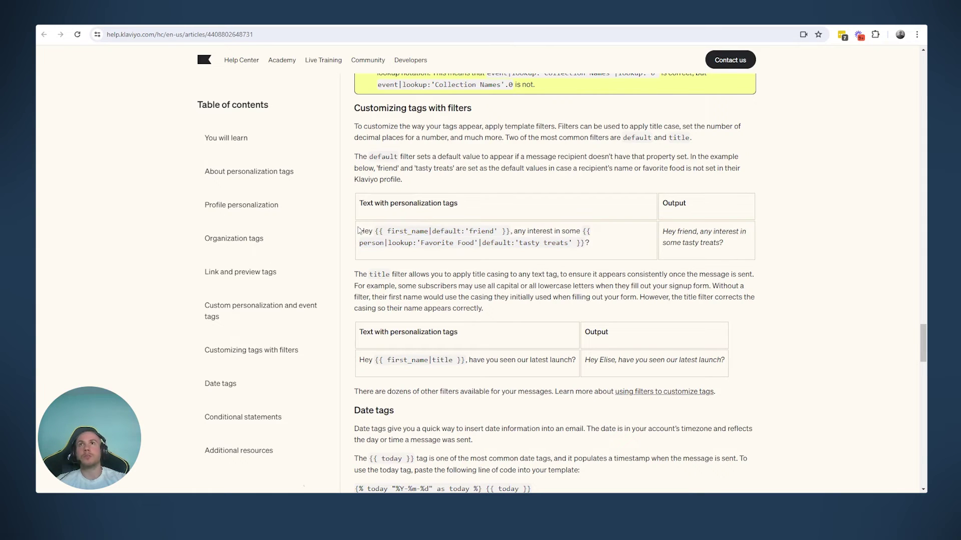
{"action": "left_click_drag", "start_coordinate": [360, 233], "coordinate": [607, 251]}
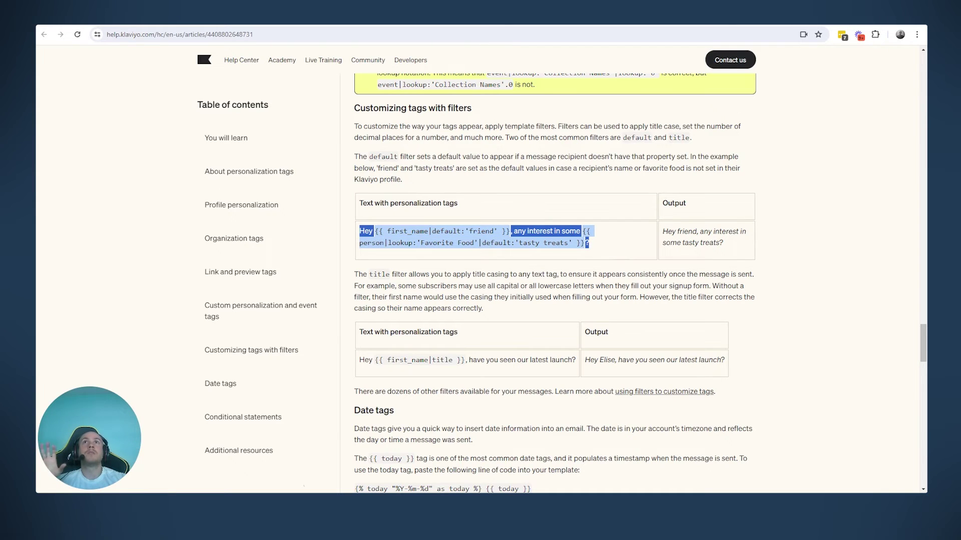
{"action": "left_click_drag", "start_coordinate": [440, 244], "coordinate": [471, 244]}
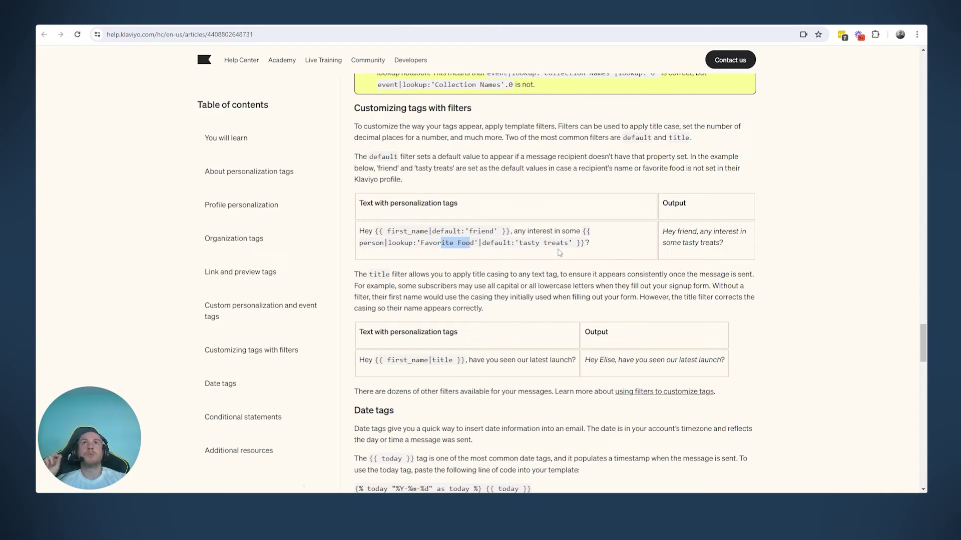
{"action": "left_click", "coordinate": [523, 239]}
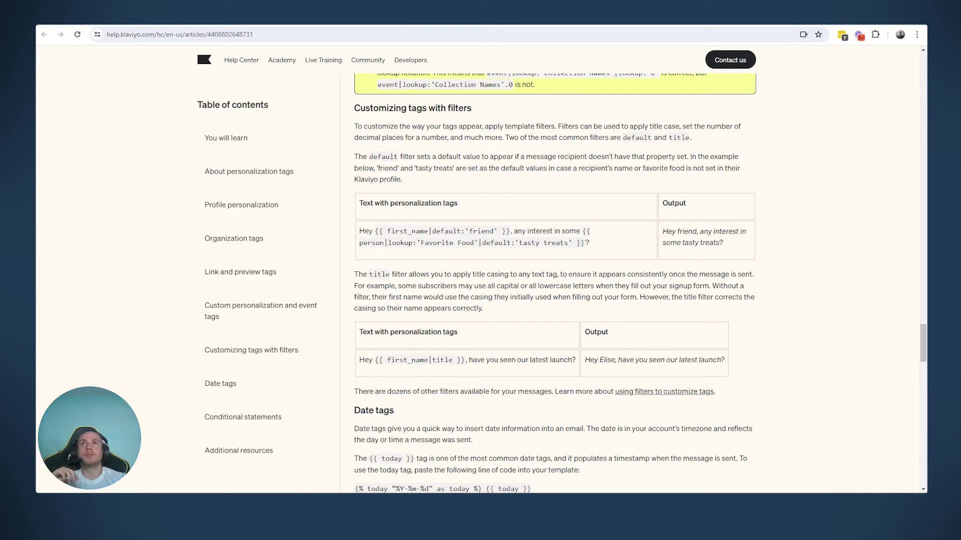
{"action": "left_click_drag", "start_coordinate": [490, 243], "coordinate": [561, 248]}
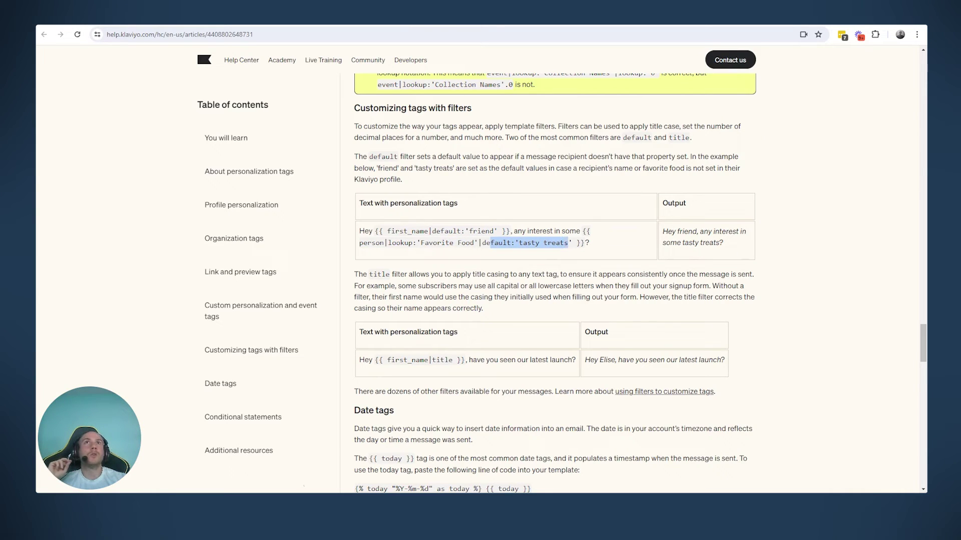
Compare the 'friend' default of the first_name tag with the 'tasty treats' default of the Favorite Food tag.
{"action": "left_click_drag", "start_coordinate": [432, 232], "coordinate": [490, 232]}
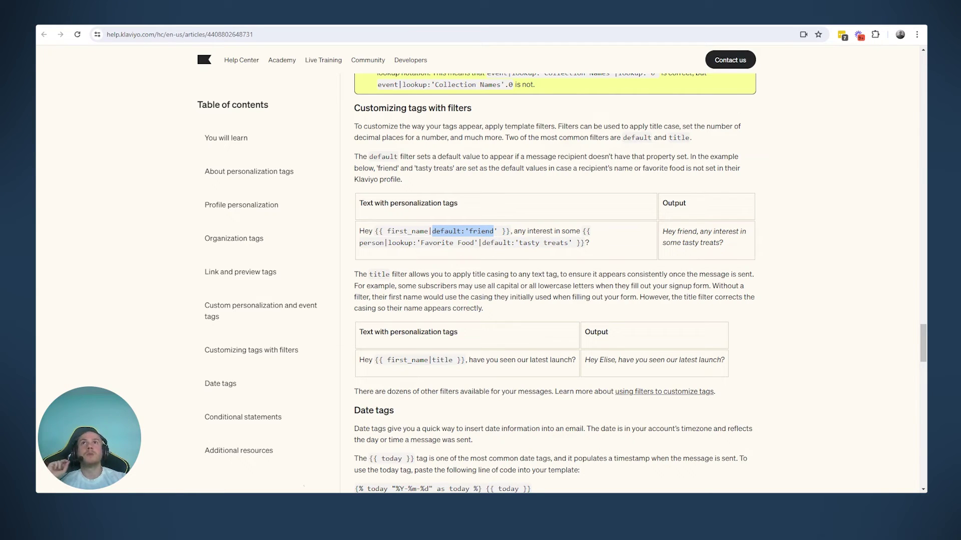
{"action": "left_click_drag", "start_coordinate": [373, 232], "coordinate": [516, 232]}
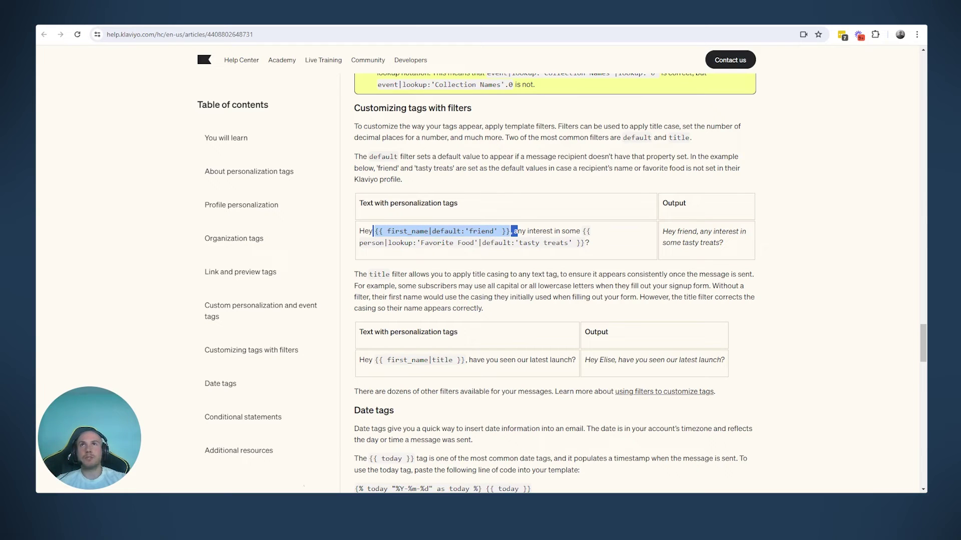
{"action": "left_click_drag", "start_coordinate": [436, 232], "coordinate": [494, 231]}
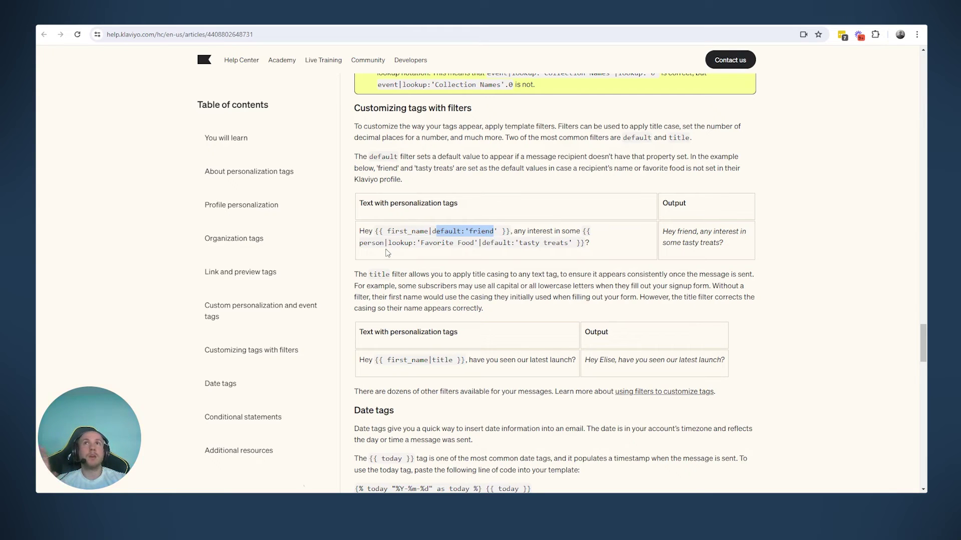
{"action": "left_click_drag", "start_coordinate": [375, 243], "coordinate": [527, 242]}
{"action": "left_click", "coordinate": [527, 242]}
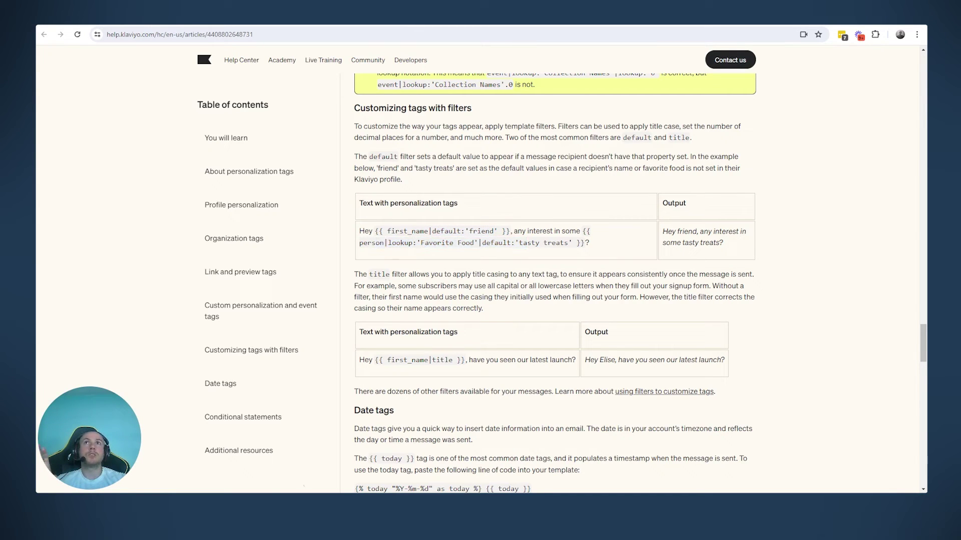
{"action": "left_click_drag", "start_coordinate": [422, 243], "coordinate": [474, 243]}
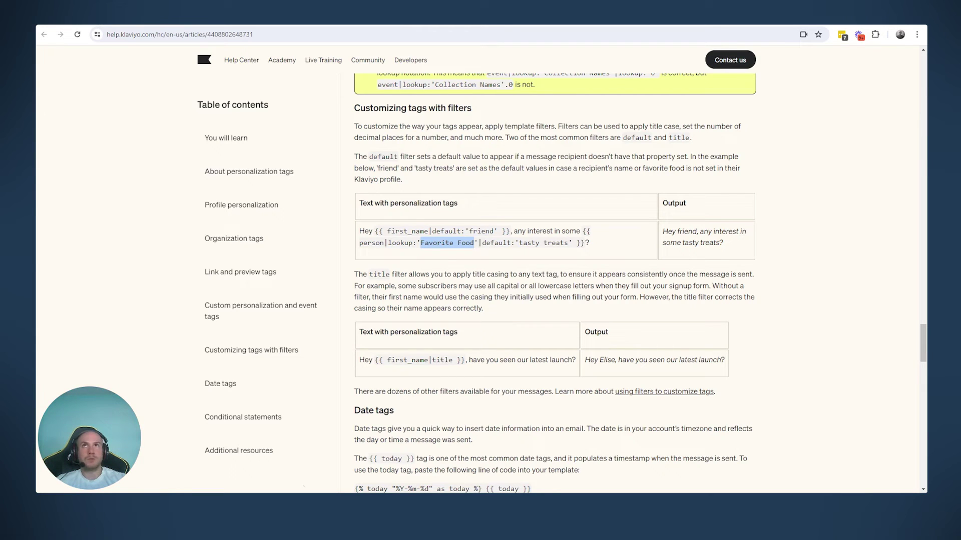
{"action": "left_click_drag", "start_coordinate": [507, 243], "coordinate": [576, 243]}
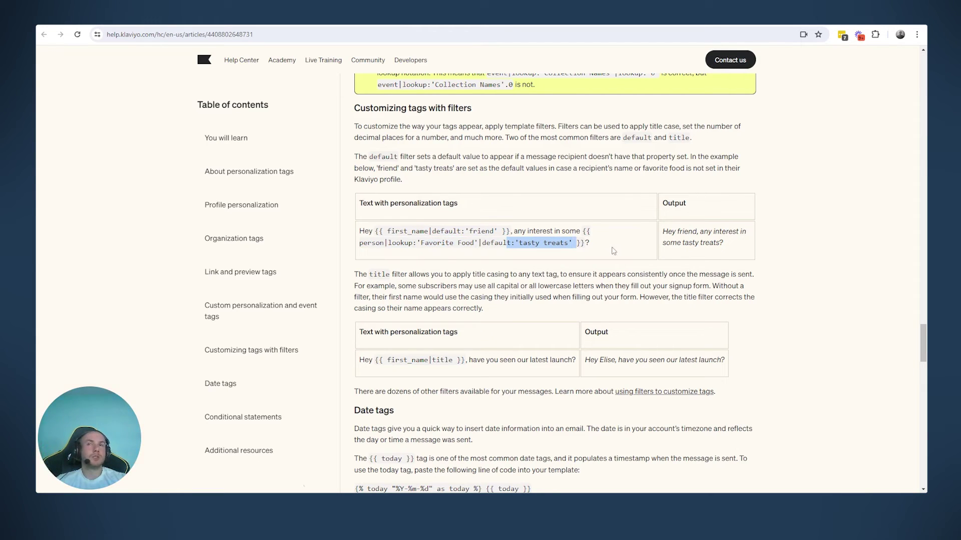
{"action": "left_click", "coordinate": [575, 244]}
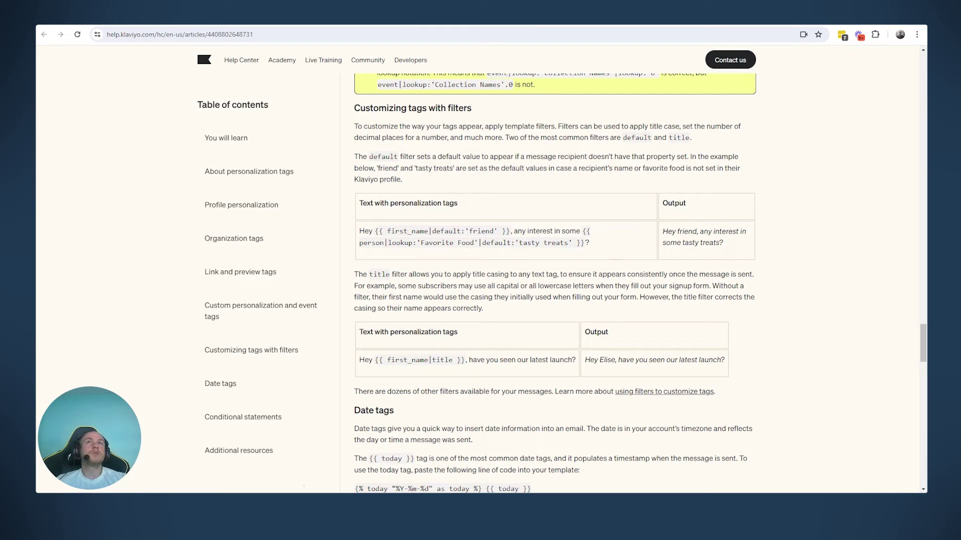
Examine how the first_name and Favorite Food tags with default values combine in the example sentence.
{"action": "left_click_drag", "start_coordinate": [502, 243], "coordinate": [569, 243]}
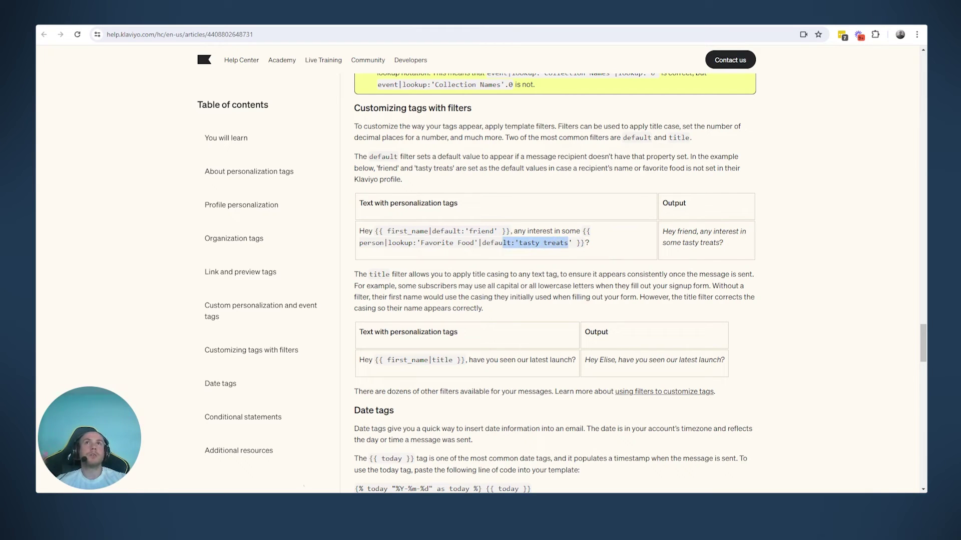
{"action": "left_click_drag", "start_coordinate": [369, 232], "coordinate": [580, 231]}
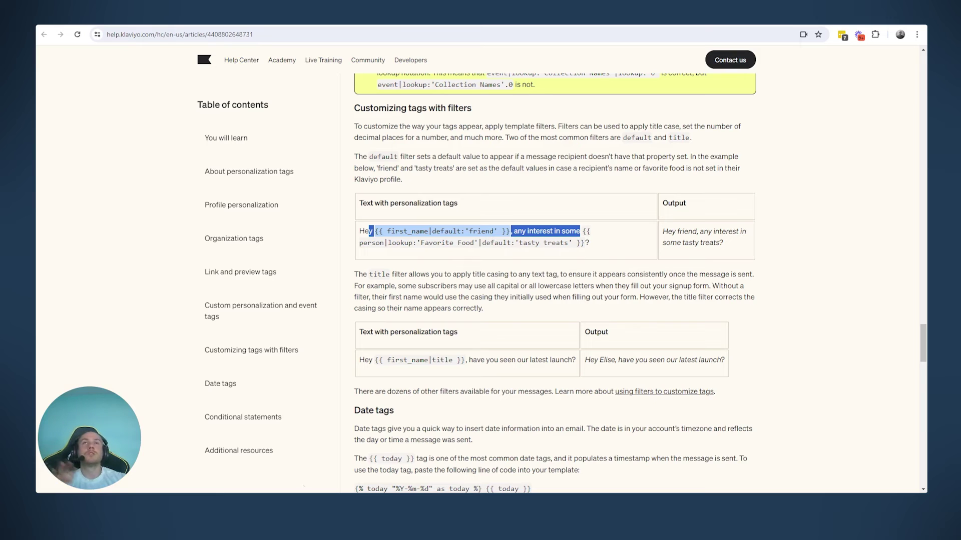
{"action": "scroll", "coordinate": [419, 328], "scroll_direction": "down", "scroll_amount": 1}
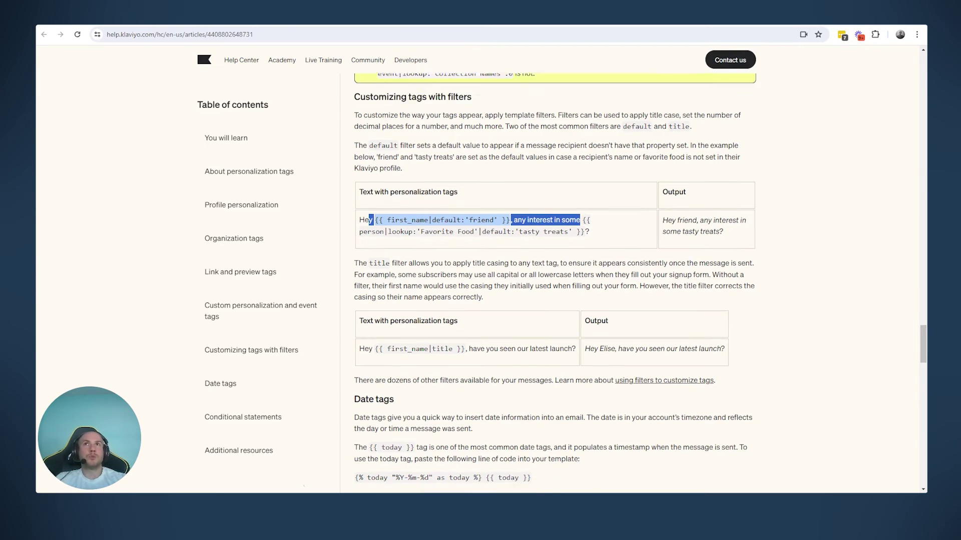
Review the unsubscribe tags and the list of profile personalization tags, including the note on case sensitivity.
{"action": "scroll", "coordinate": [523, 244], "scroll_direction": "up", "scroll_amount": 20}
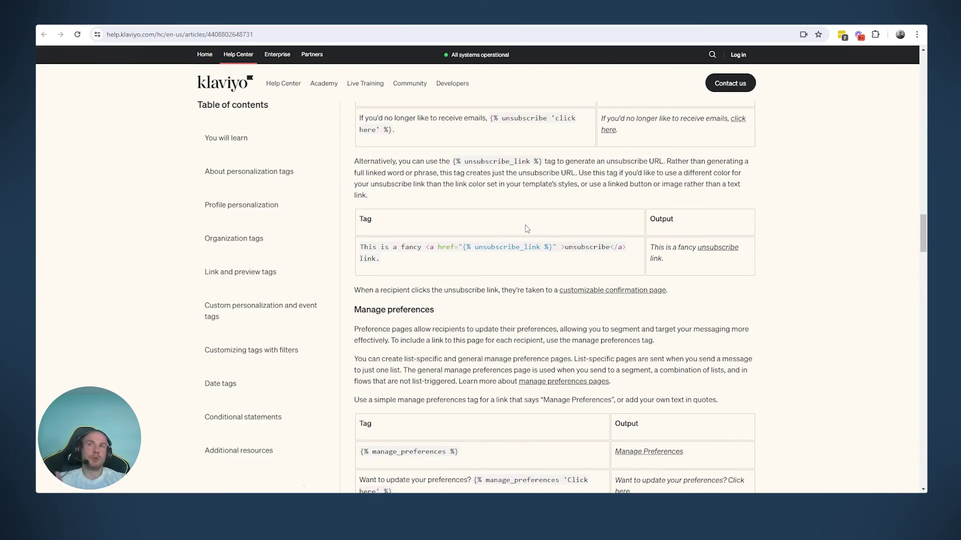
{"action": "scroll", "coordinate": [524, 235], "scroll_direction": "up", "scroll_amount": 2}
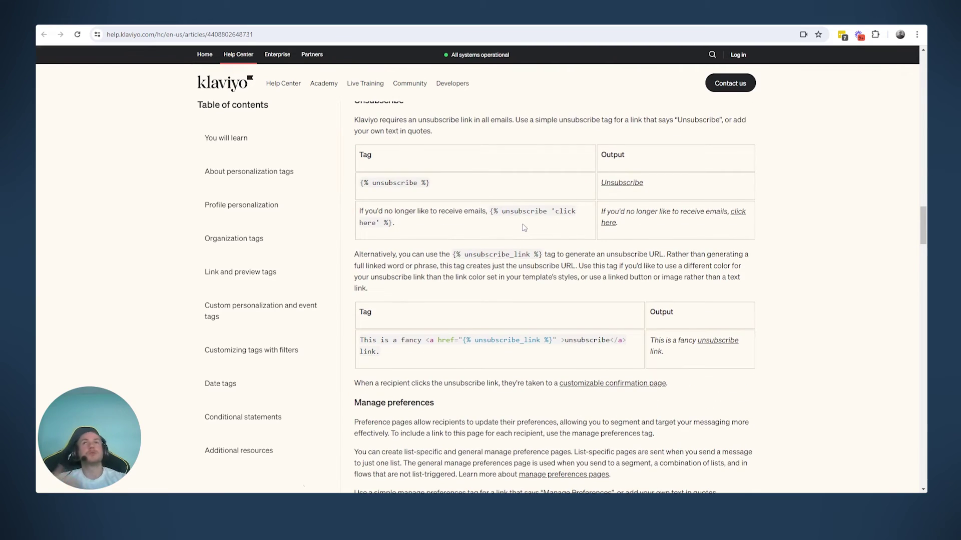
{"action": "scroll", "coordinate": [525, 228], "scroll_direction": "up", "scroll_amount": 7}
{"action": "scroll", "coordinate": [531, 216], "scroll_direction": "up", "scroll_amount": 16}
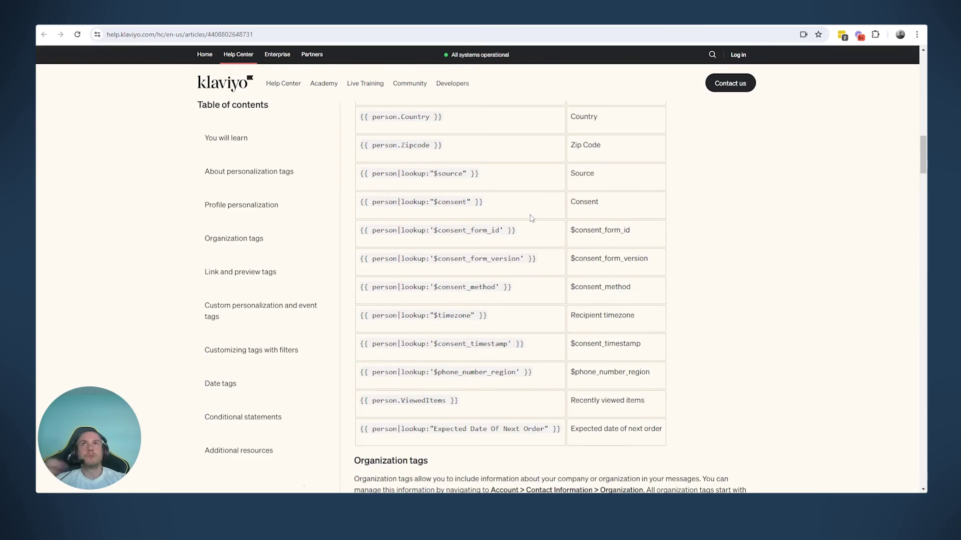
{"action": "scroll", "coordinate": [529, 230], "scroll_direction": "up", "scroll_amount": 2}
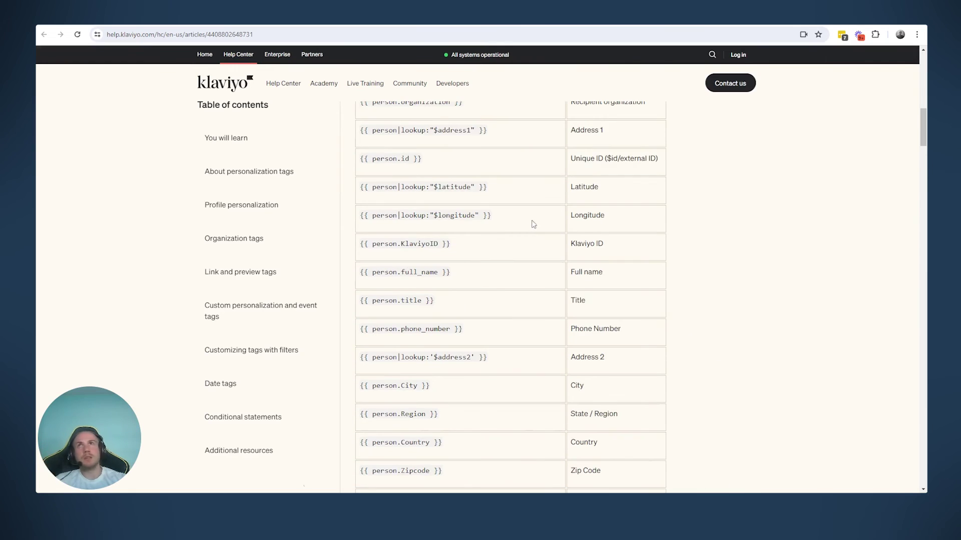
{"action": "scroll", "coordinate": [531, 235], "scroll_direction": "up", "scroll_amount": 2}
{"action": "scroll", "coordinate": [534, 230], "scroll_direction": "up", "scroll_amount": 11}
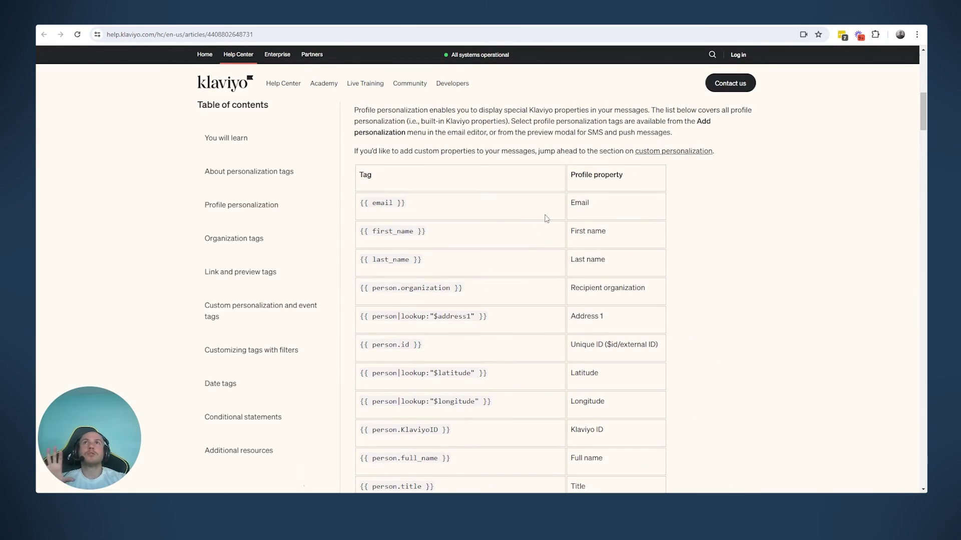
{"action": "scroll", "coordinate": [564, 183], "scroll_direction": "down", "scroll_amount": 6}
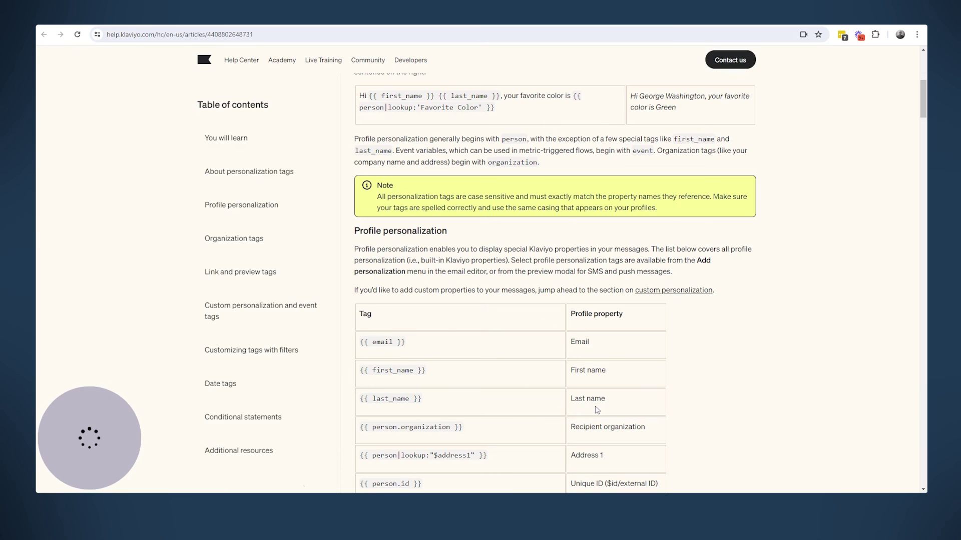
{"action": "scroll", "coordinate": [639, 408], "scroll_direction": "down", "scroll_amount": 3}
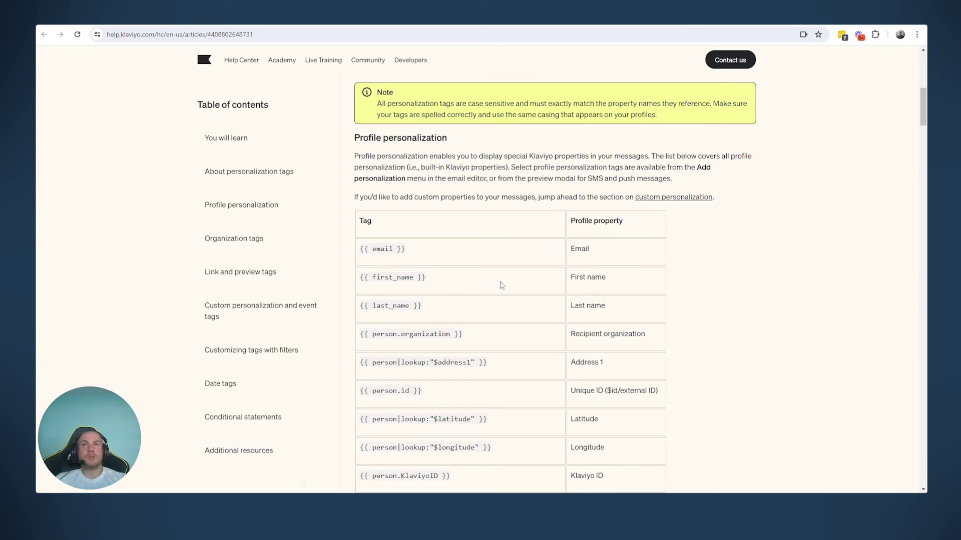
Search Google for "Message personalization reference" using the article's copied title and open the Klaviyo Help Center result.
{"action": "key", "text": "ctrl+l"}
{"action": "key", "text": "Return"}
{"action": "triple_click", "coordinate": [320, 149]}
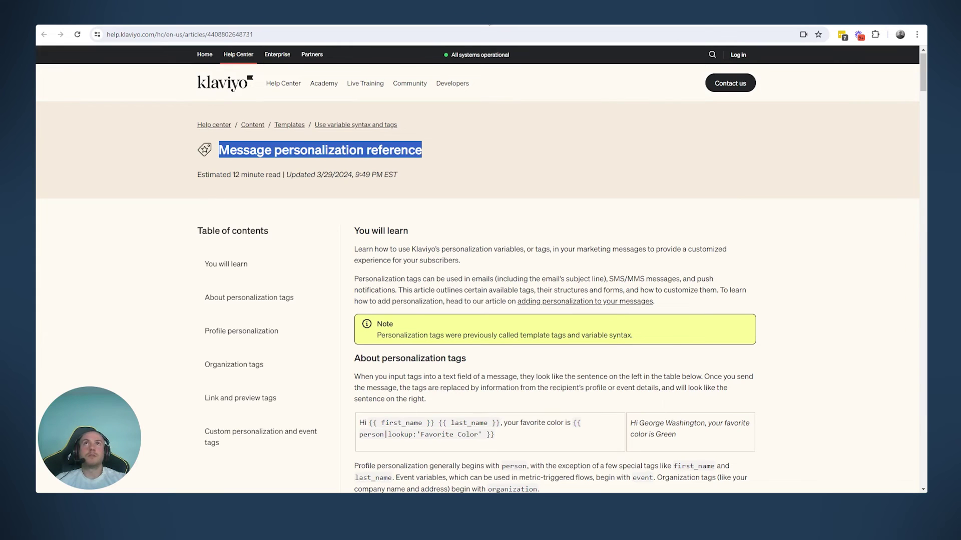
{"action": "key", "text": "ctrl+c"}
{"action": "key", "text": "ctrl+t"}
{"action": "key", "text": "ctrl+v"}
{"action": "key", "text": "Return"}
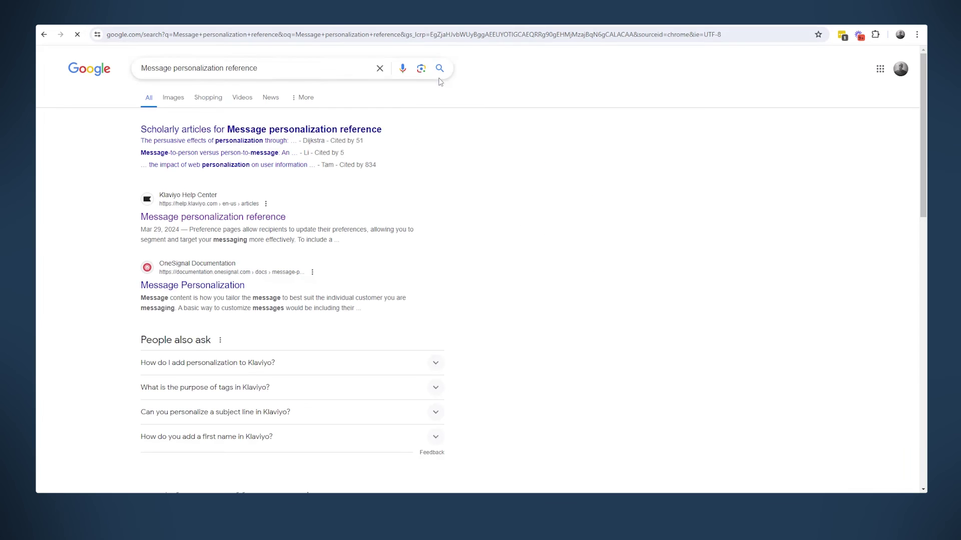
{"action": "left_click", "coordinate": [233, 219]}
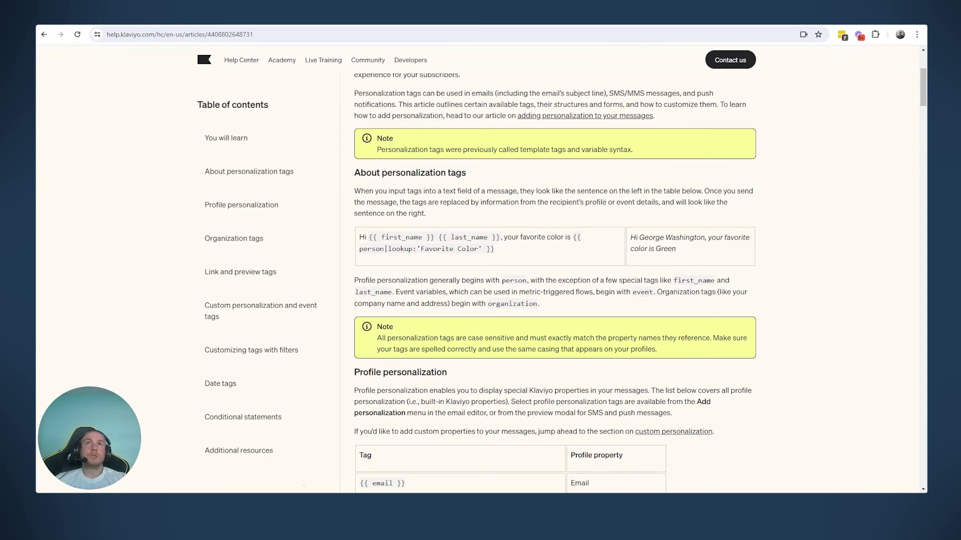
Return to the Klaviyo email editor and preview Email #1 with the most recent Placed Order event.
{"action": "key", "text": "ctrl+w"}
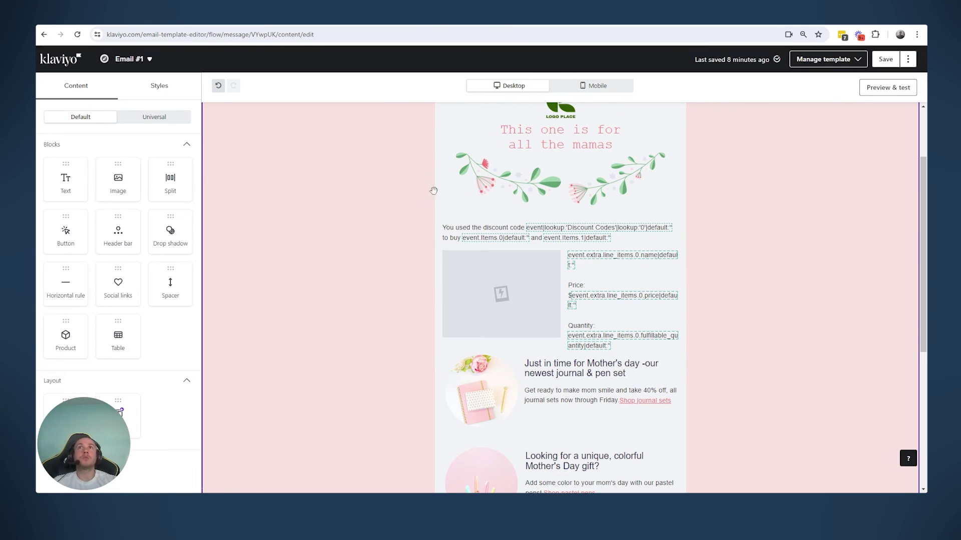
{"action": "left_click", "coordinate": [885, 90]}
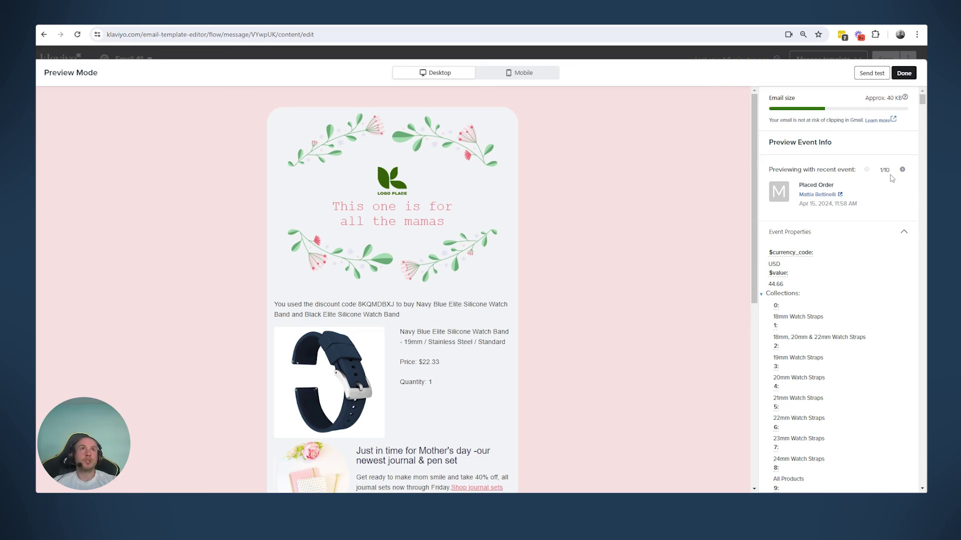
{"action": "left_click_drag", "start_coordinate": [816, 169], "coordinate": [854, 175]}
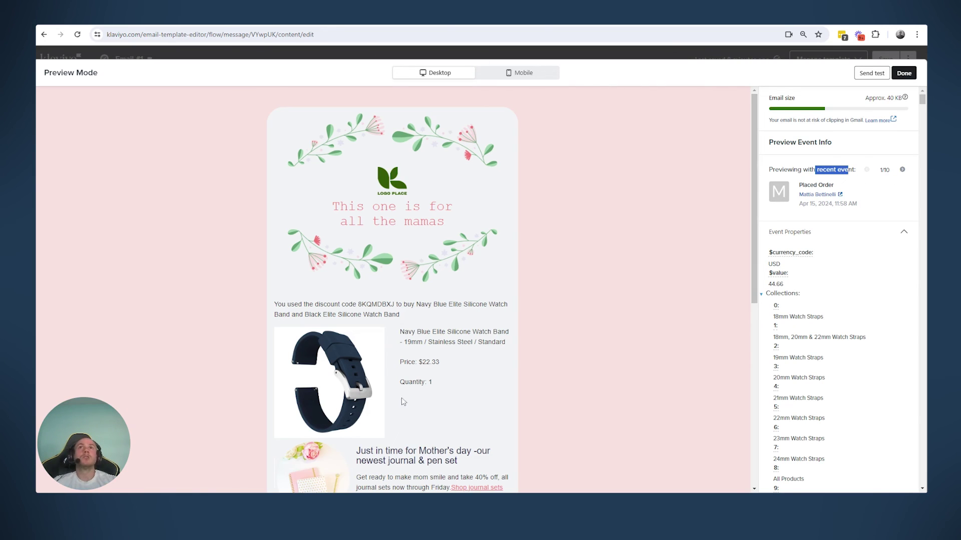
{"action": "left_click", "coordinate": [904, 73]}
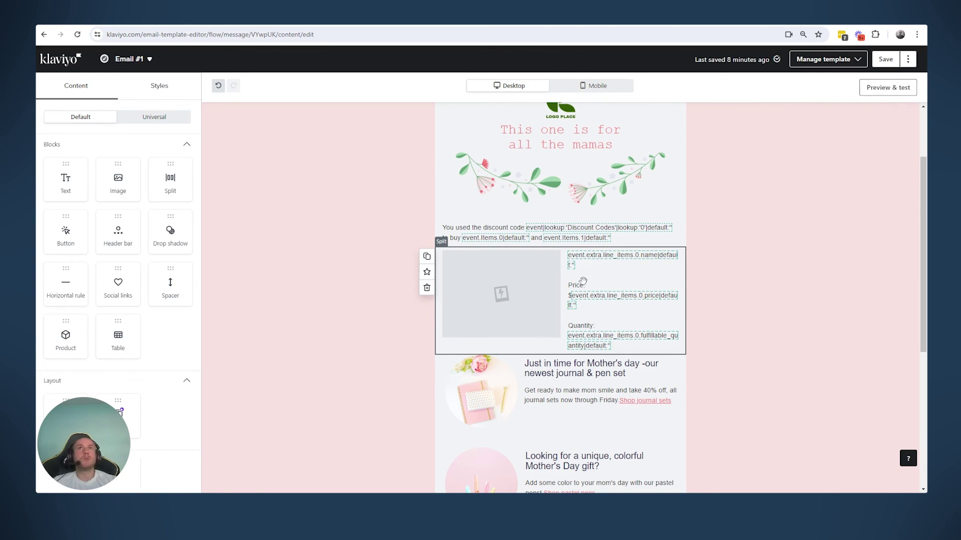
Misspell line_items as lie_items in the price tag of the split block's text column and preview the email.
{"action": "left_click", "coordinate": [623, 301]}
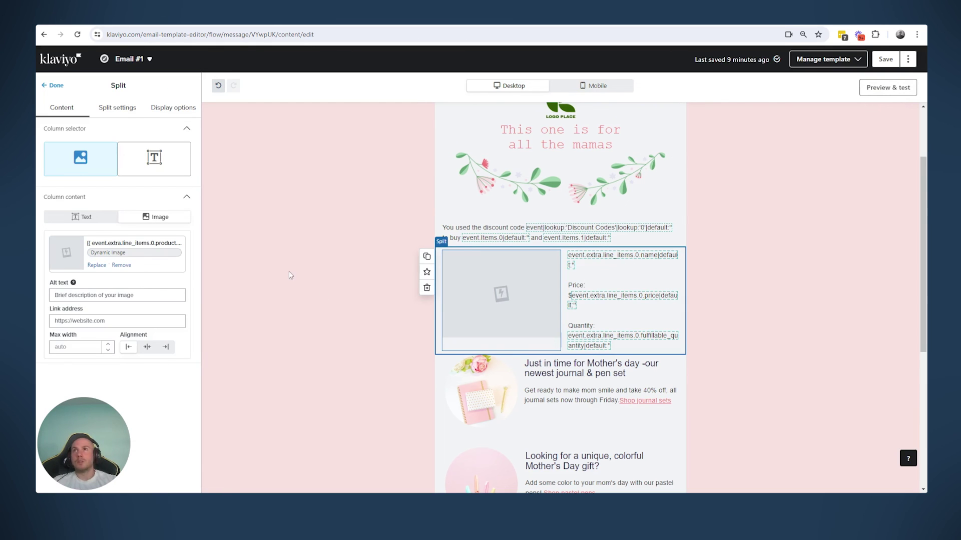
{"action": "left_click", "coordinate": [154, 158]}
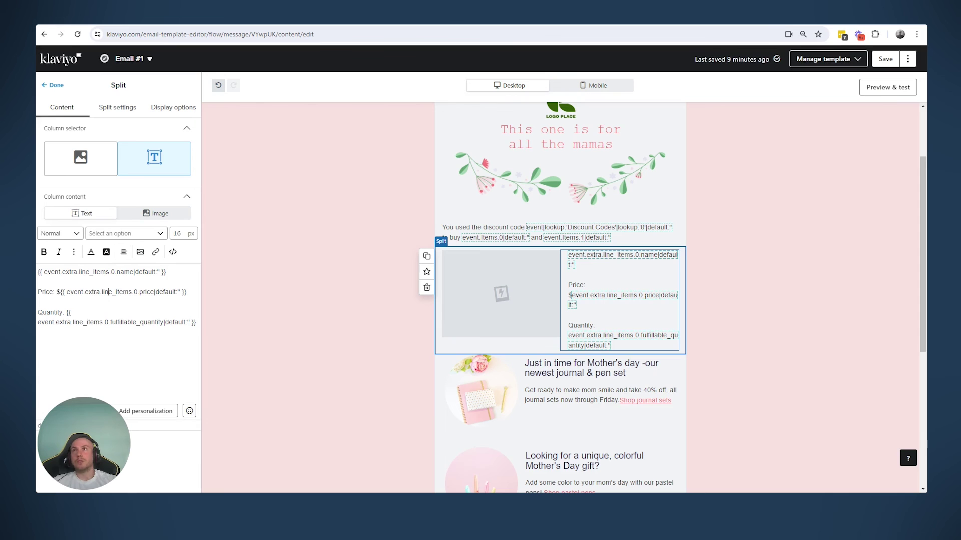
{"action": "key", "text": "BackSpace"}
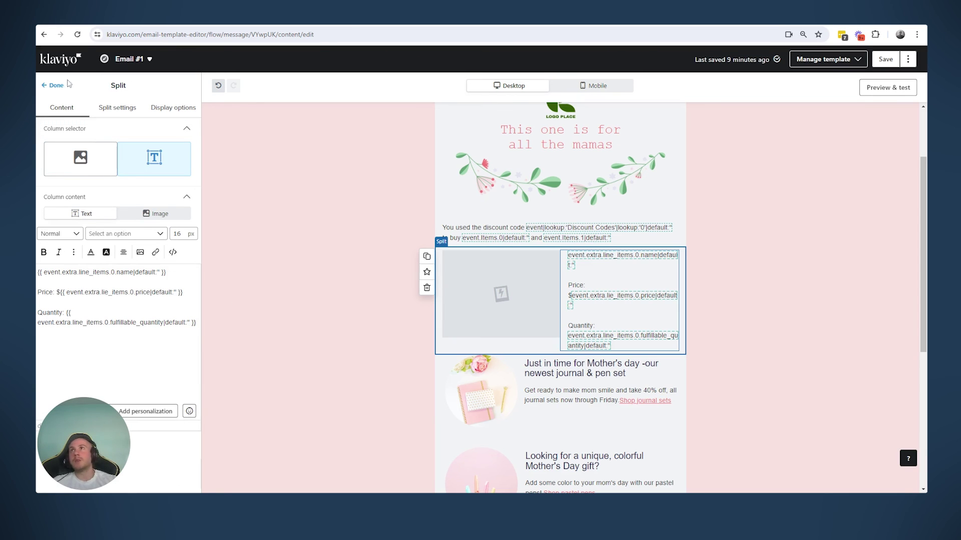
{"action": "left_click", "coordinate": [55, 86]}
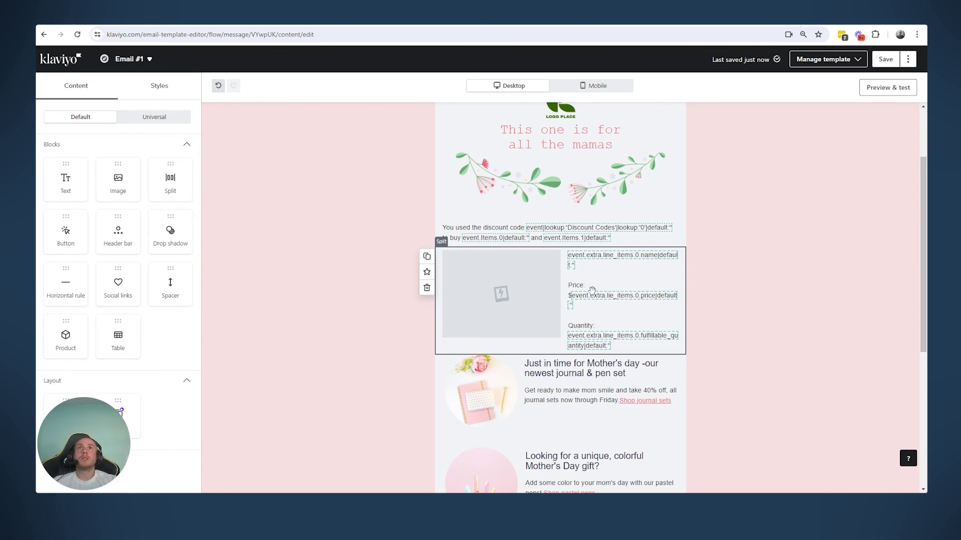
{"action": "left_click", "coordinate": [886, 88]}
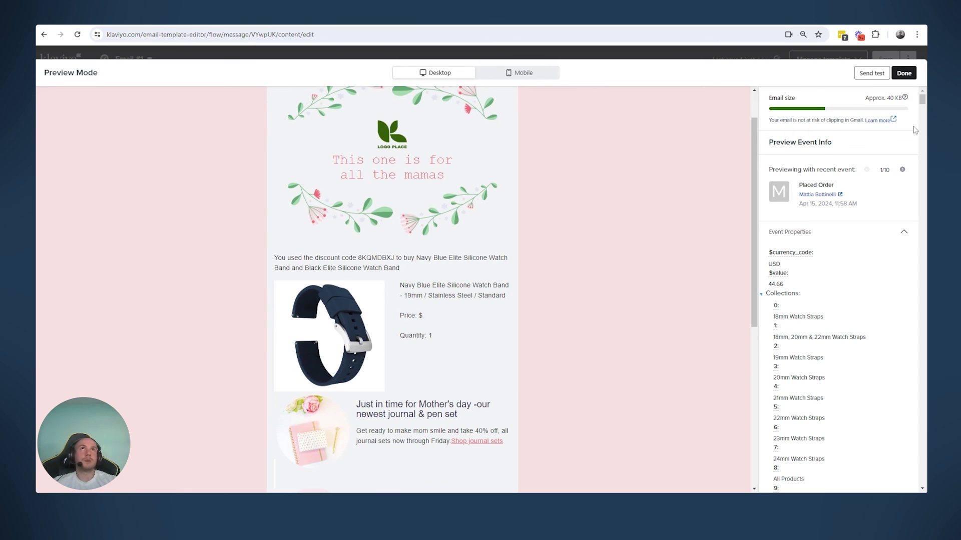
{"action": "left_click", "coordinate": [904, 73]}
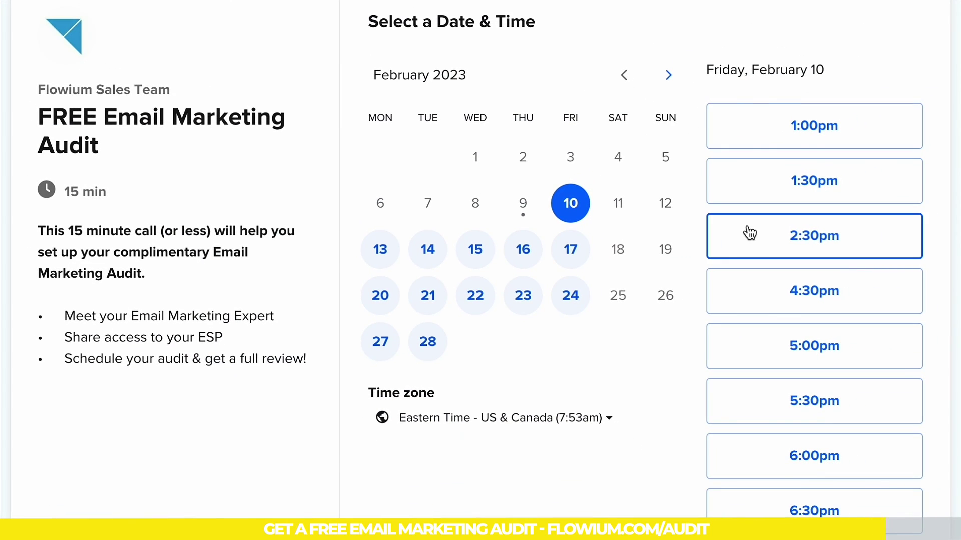
Switch to the Flowium booking page and choose the 2:30pm slot on Friday, February 10 for the free email marketing audit.
{"action": "left_click", "coordinate": [748, 230]}
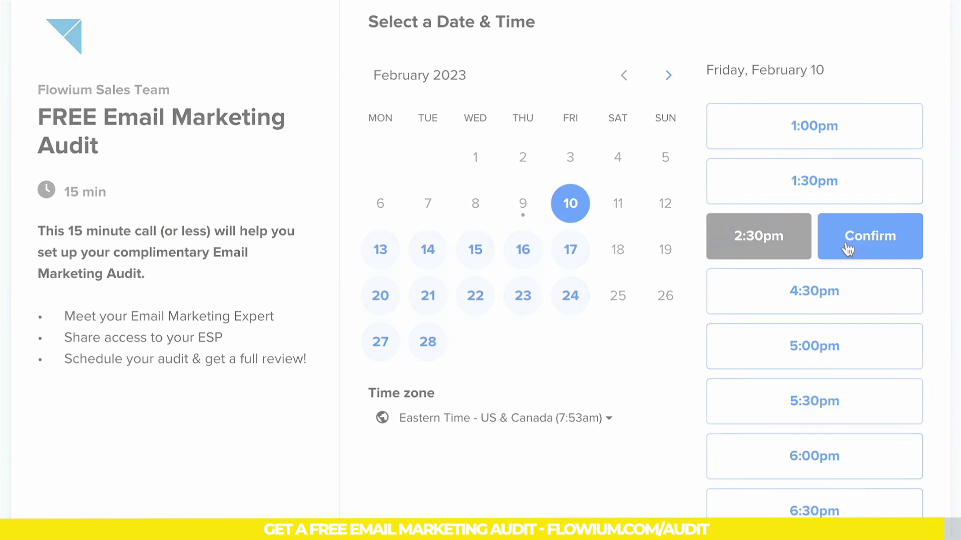